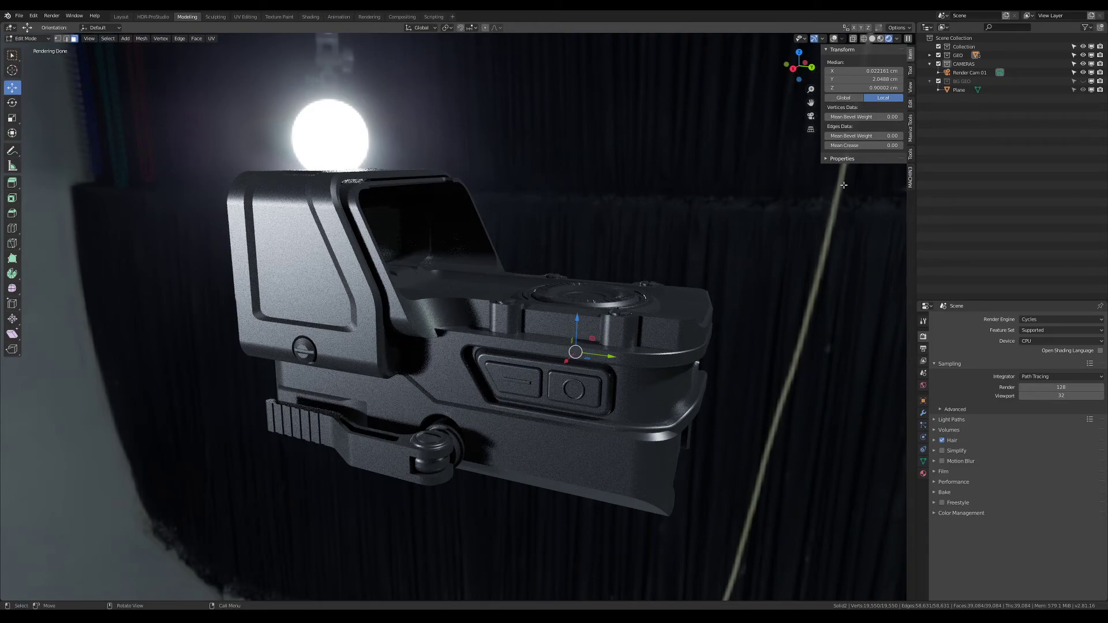
Turn off Scene World lighting for the rendered viewport and light the sight with the second HDRI preset
left_click(1041, 321)
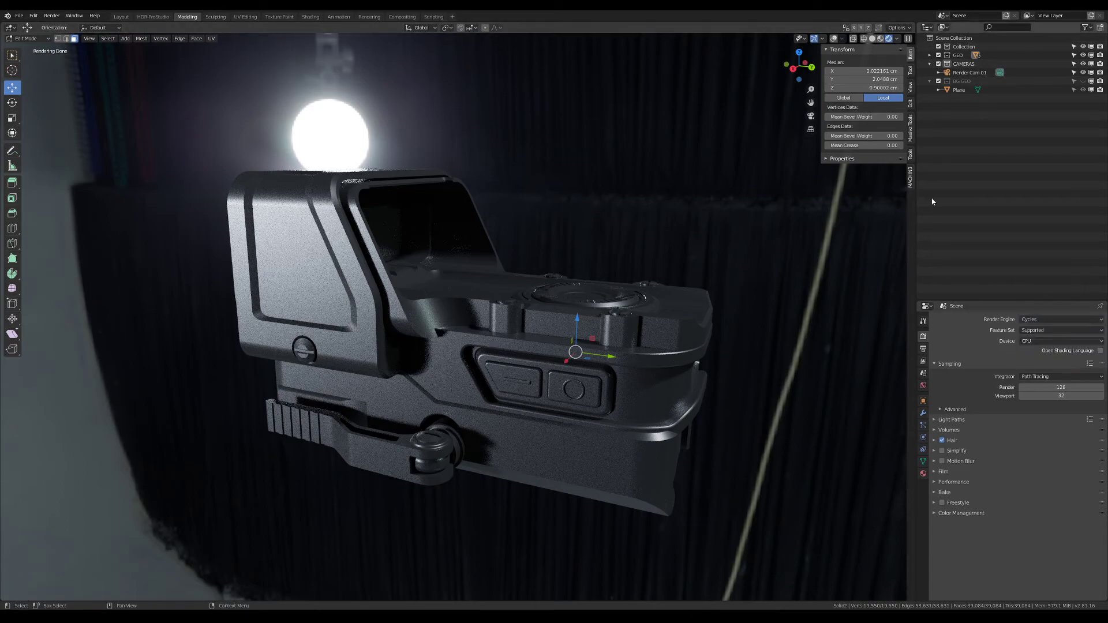
left_click(897, 39)
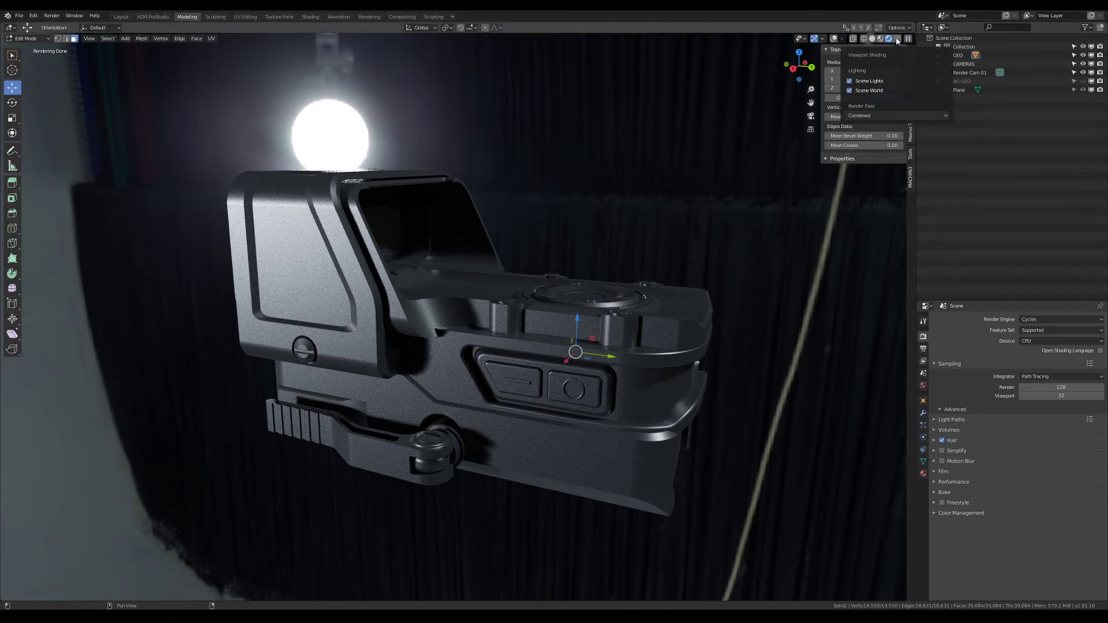
left_click(860, 92)
left_click(890, 111)
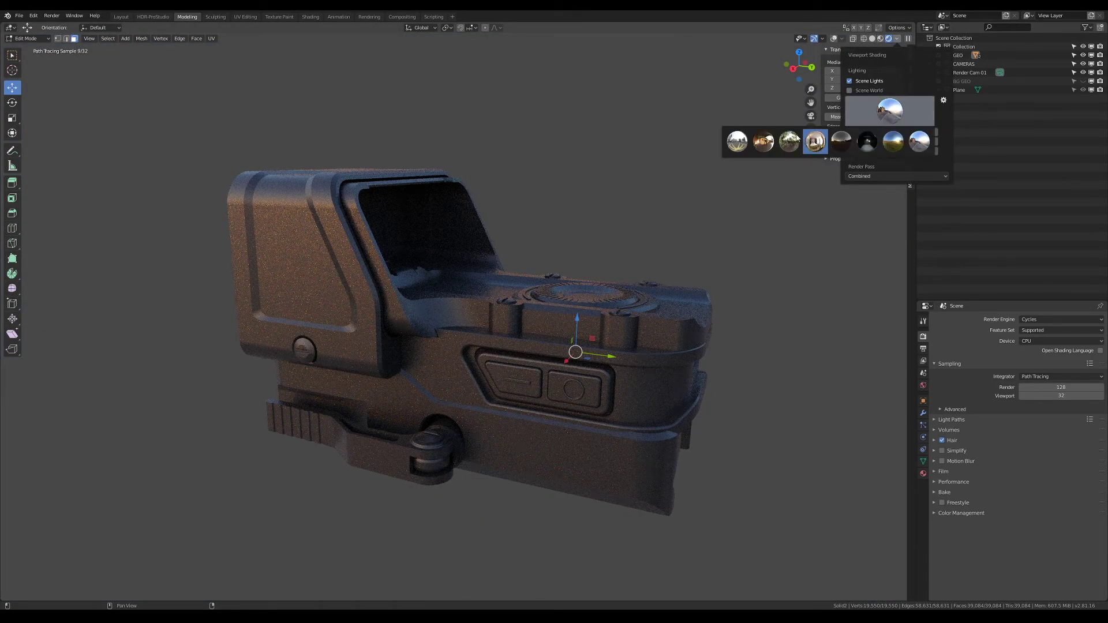
left_click(764, 142)
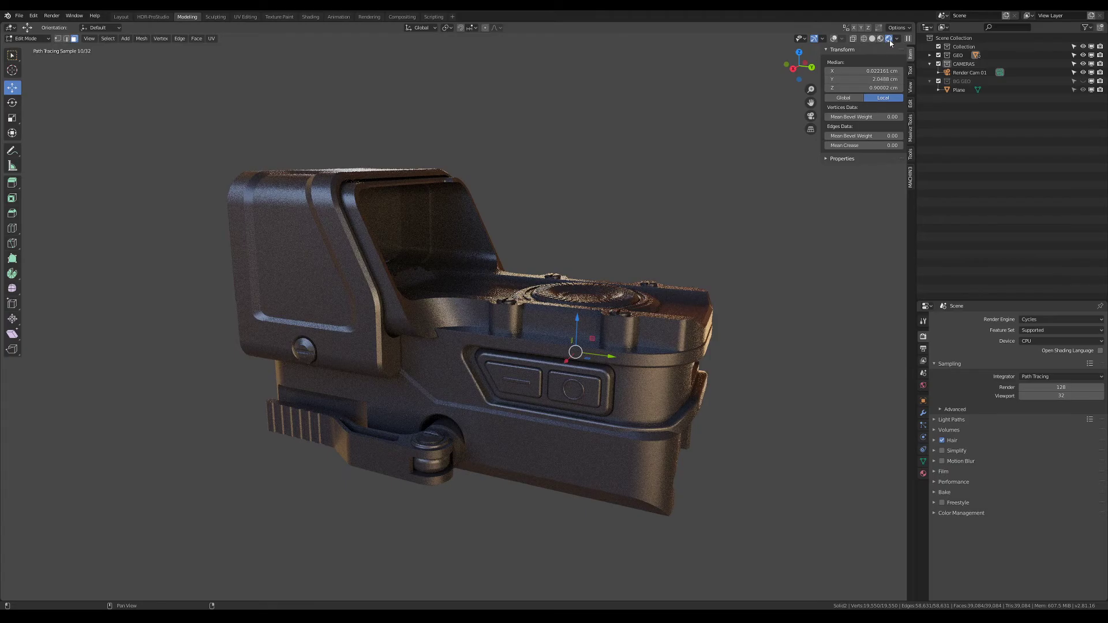
Light the viewport with the first HDRI preset, setting its rotation to 28.2° and its strength to 1.074
left_click(896, 39)
left_click(868, 104)
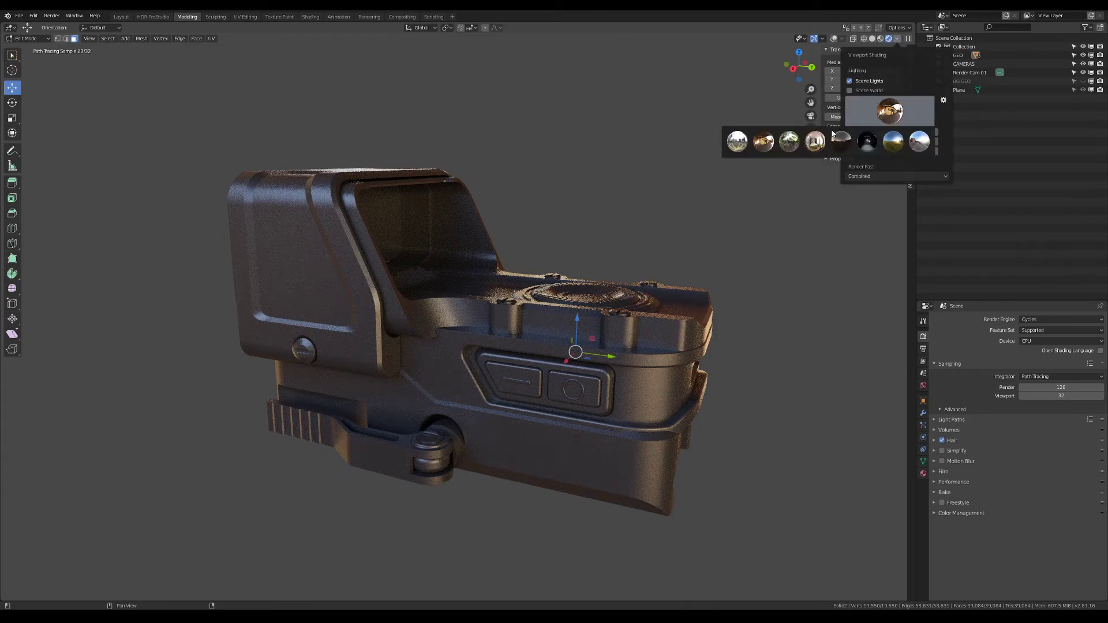
left_click(743, 143)
left_click_drag(909, 132, 1004, 134)
left_click_drag(891, 144, 1010, 146)
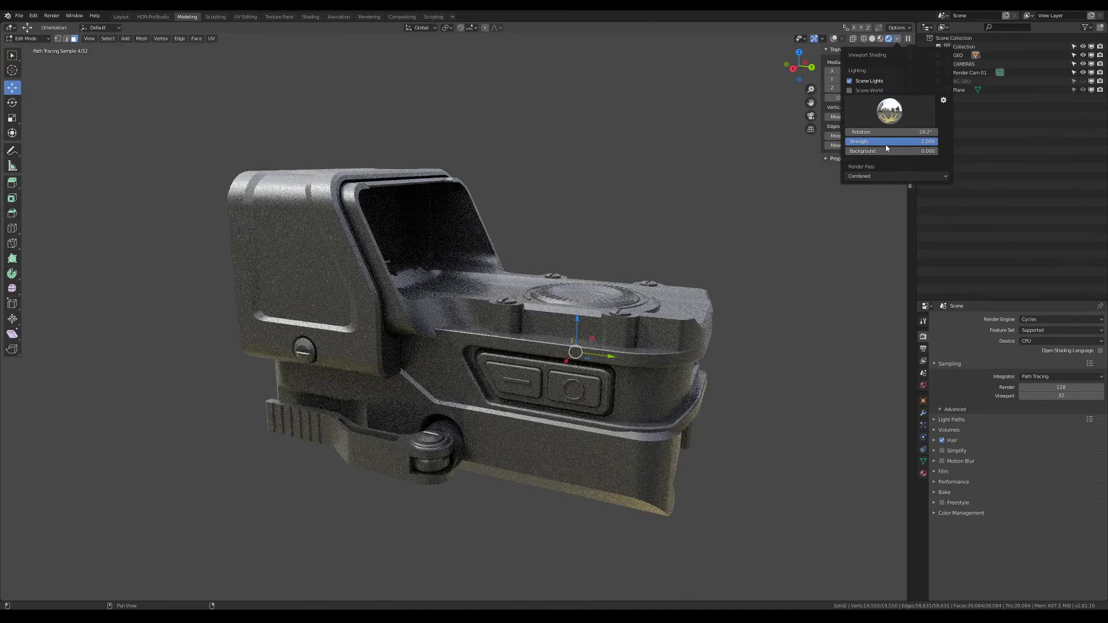
mouse_move(922, 145)
left_mouse_down()
mouse_move(858, 144)
mouse_move(1005, 154)
mouse_move(854, 151)
mouse_move(935, 151)
mouse_move(827, 164)
left_mouse_up()
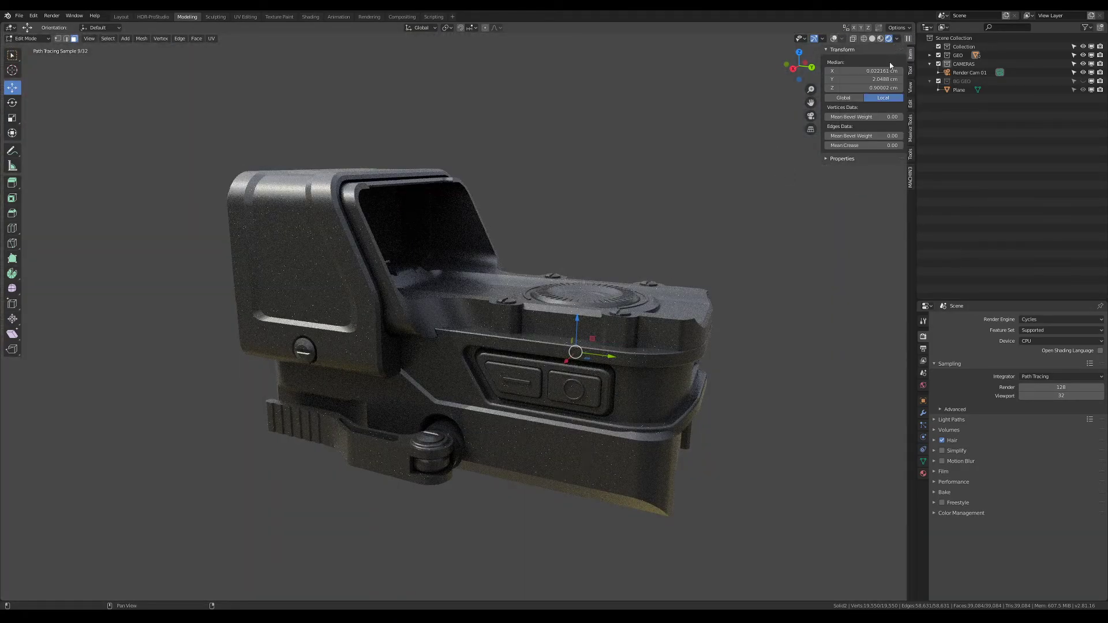
Change the viewport lighting to the fifth HDRI preset and view its effect on the sight
left_click(895, 39)
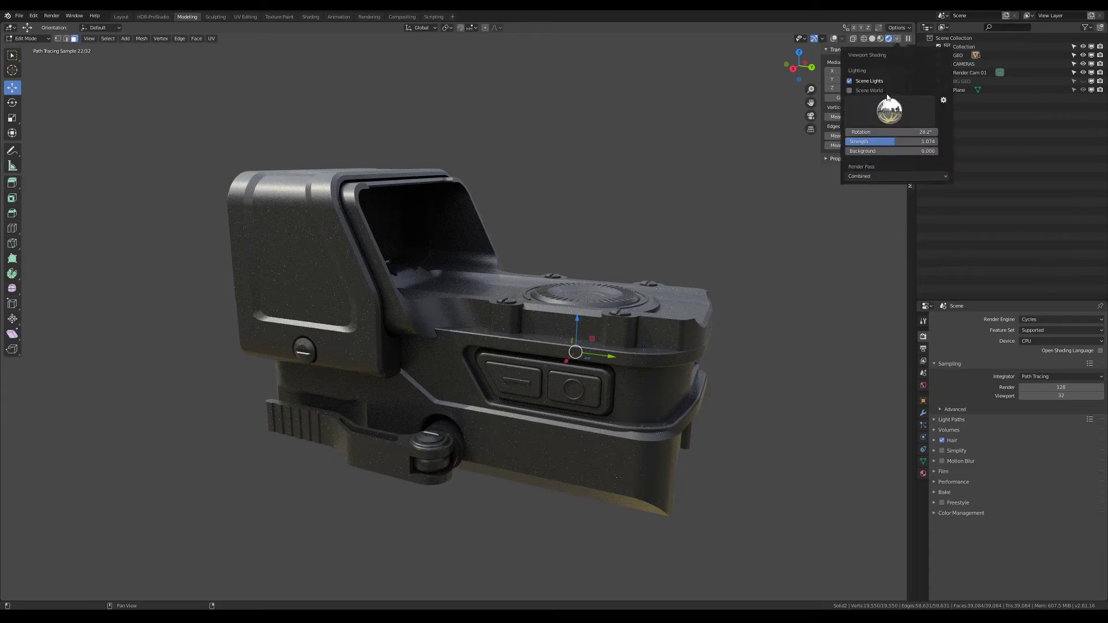
left_click(889, 113)
left_click(844, 147)
mouse_move(467, 351)
middle_mouse_down()
mouse_move(640, 354)
mouse_move(369, 353)
middle_mouse_up()
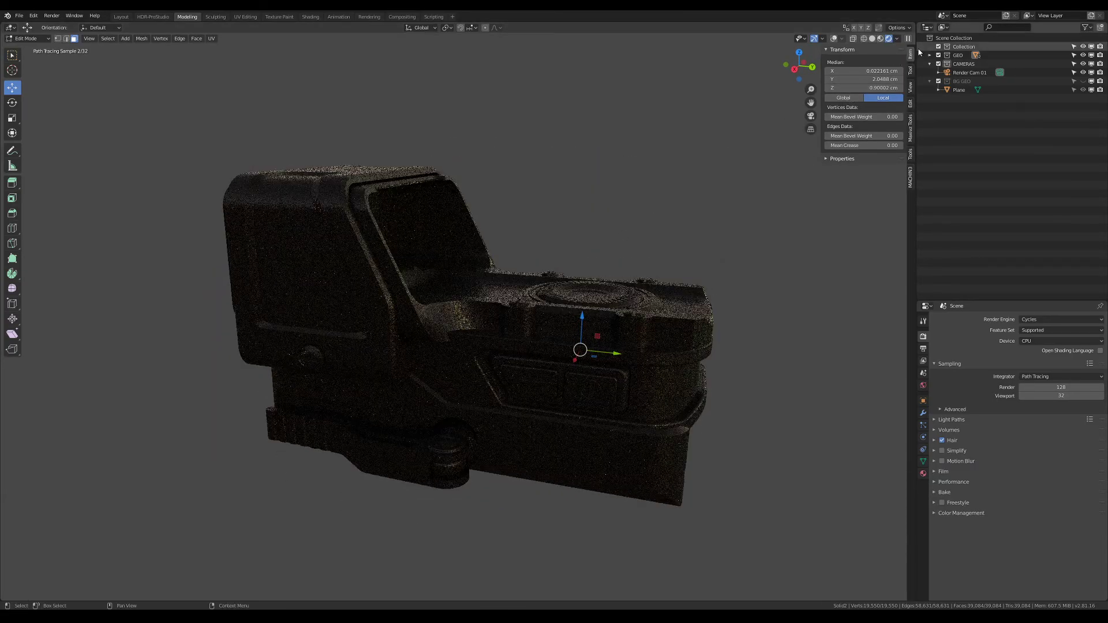
Change the viewport lighting to the eighth HDRI preset and inspect the sight from its front end
left_click(896, 38)
left_click(890, 113)
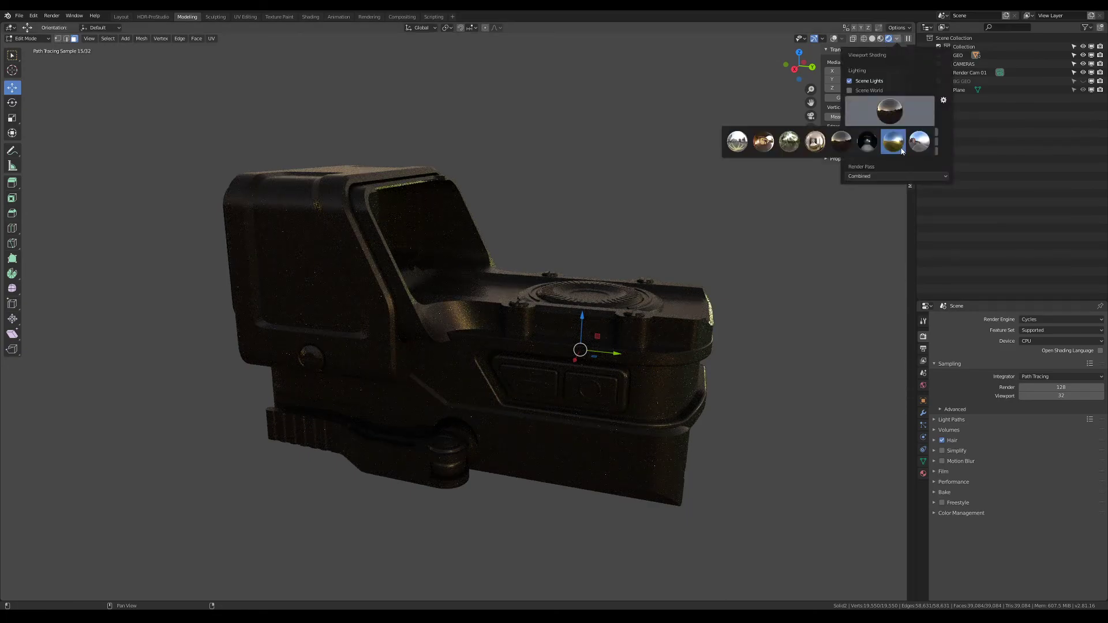
left_click(895, 113)
left_click(919, 143)
middle_click_drag(669, 311, 652, 248)
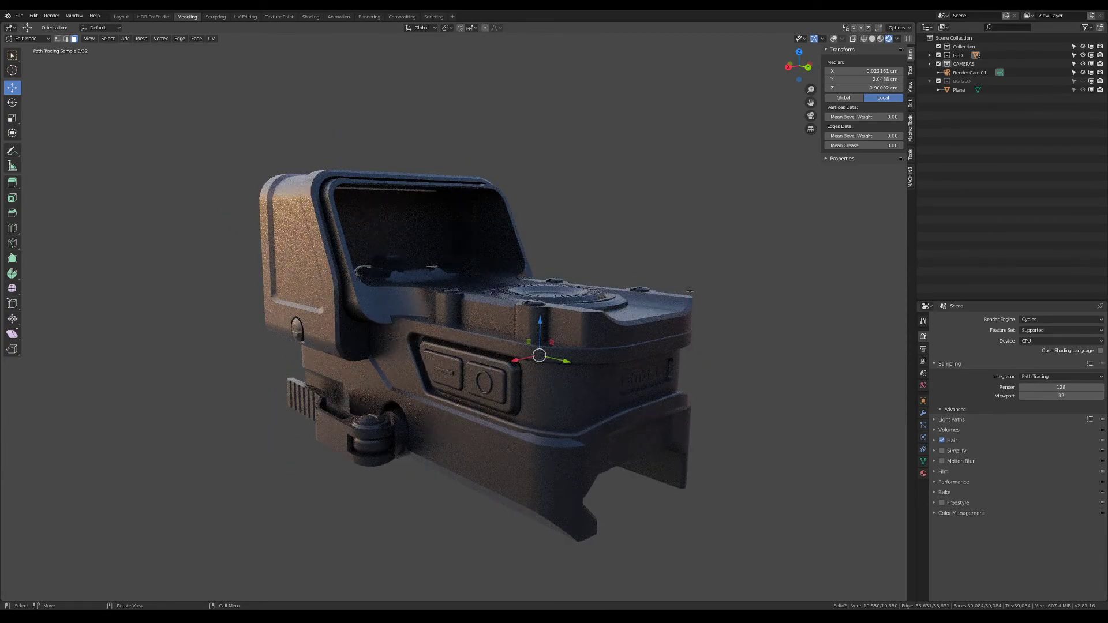
Light the sight with the sixth, mostly black HDRI preset and rotate that environment to 48°
left_click(896, 38)
left_click(896, 38)
left_click(896, 38)
left_click(889, 113)
left_click(867, 141)
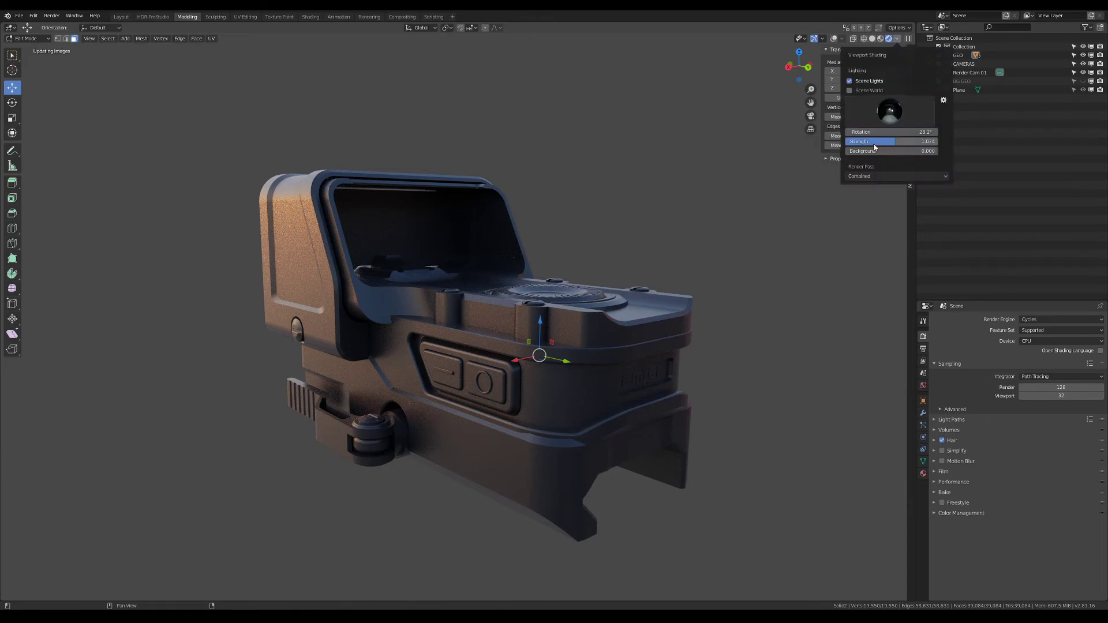
left_click(898, 38)
left_click_drag(888, 136, 918, 136)
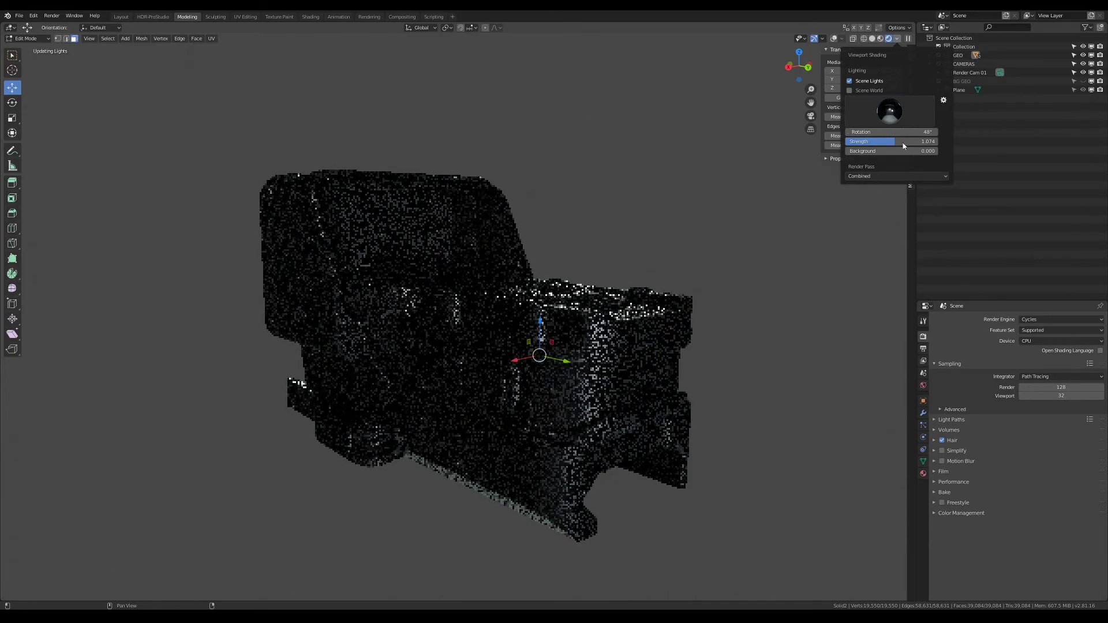
middle_click_drag(693, 255, 754, 205)
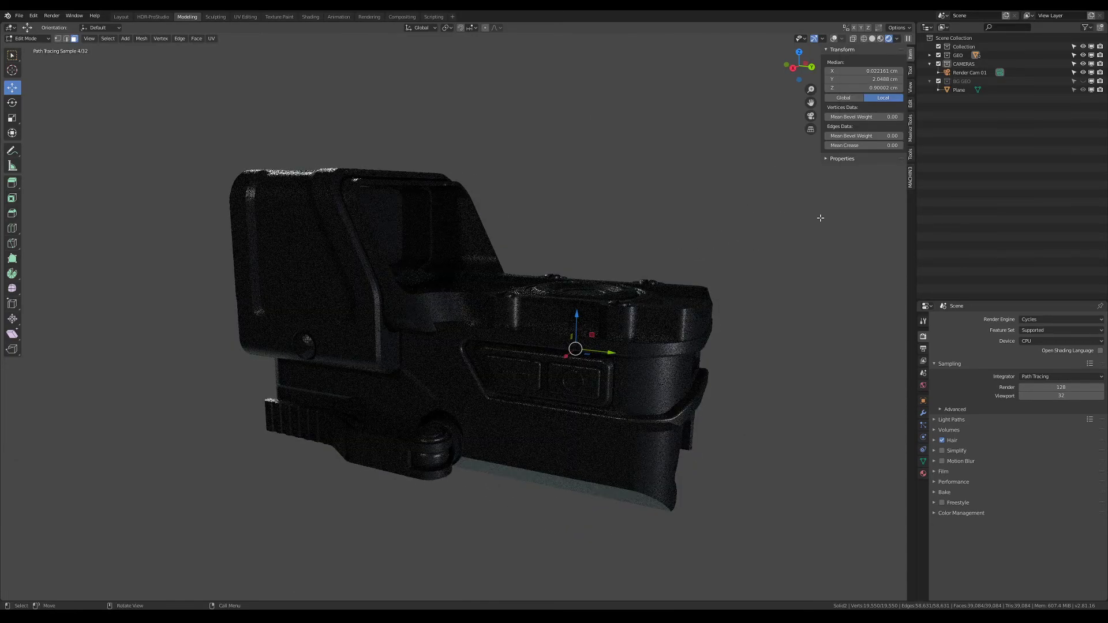
Re-enable Scene World lighting and display the sight with rendered shading in the Shading workspace
left_click(897, 40)
left_click(863, 92)
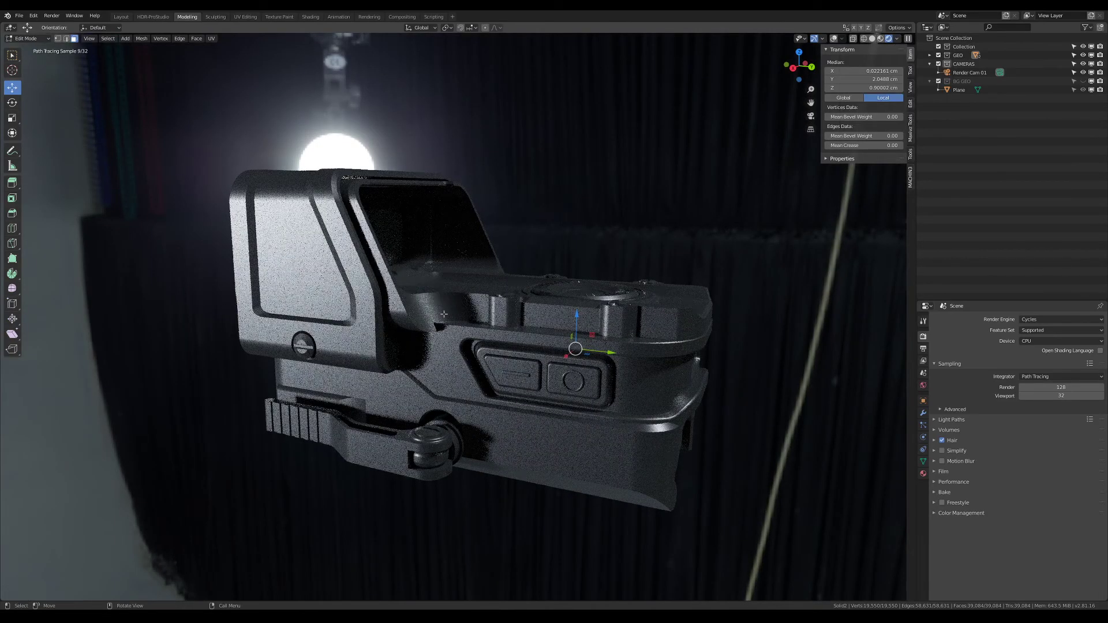
left_click(312, 17)
mouse_move(340, 281)
middle_mouse_down()
mouse_move(420, 251)
mouse_move(414, 258)
mouse_move(469, 196)
mouse_move(576, 196)
mouse_move(557, 194)
middle_mouse_up()
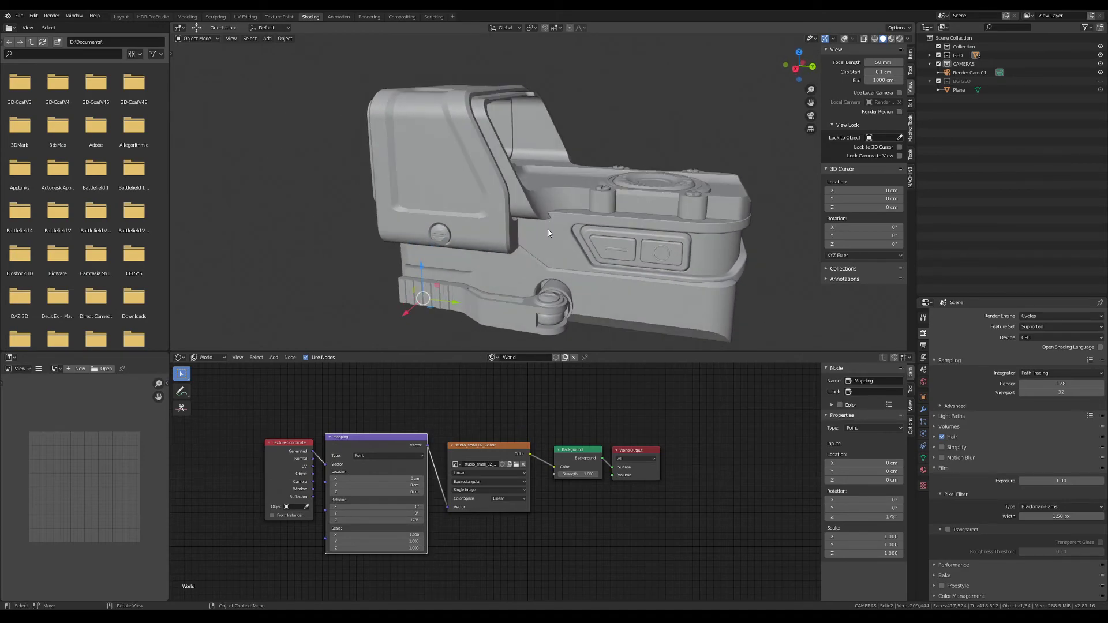
key("z")
key("z")
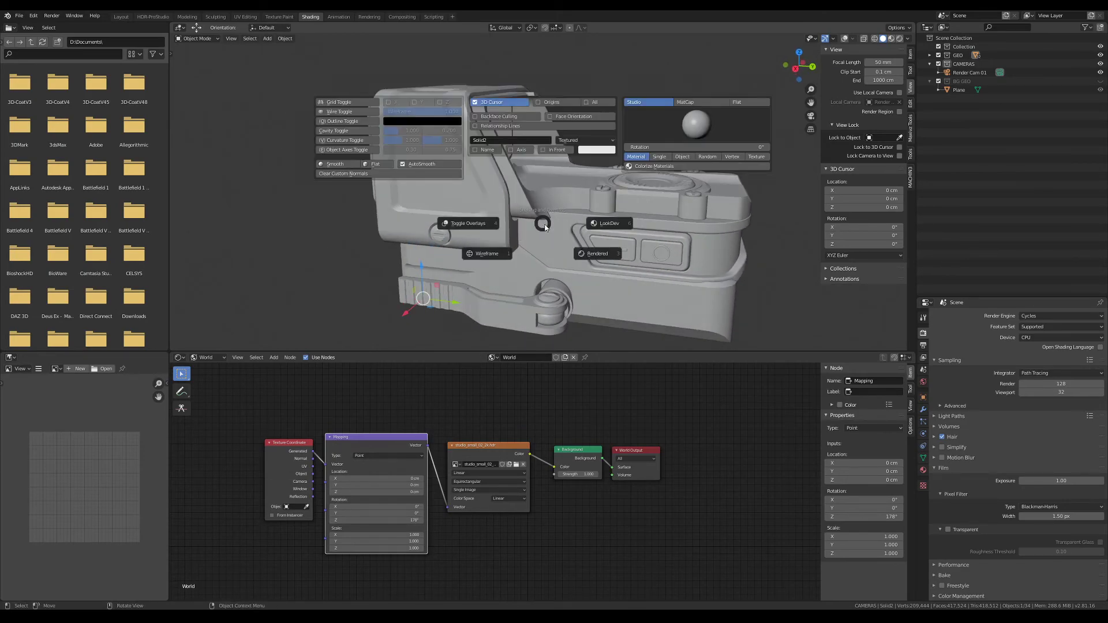
left_click(570, 251)
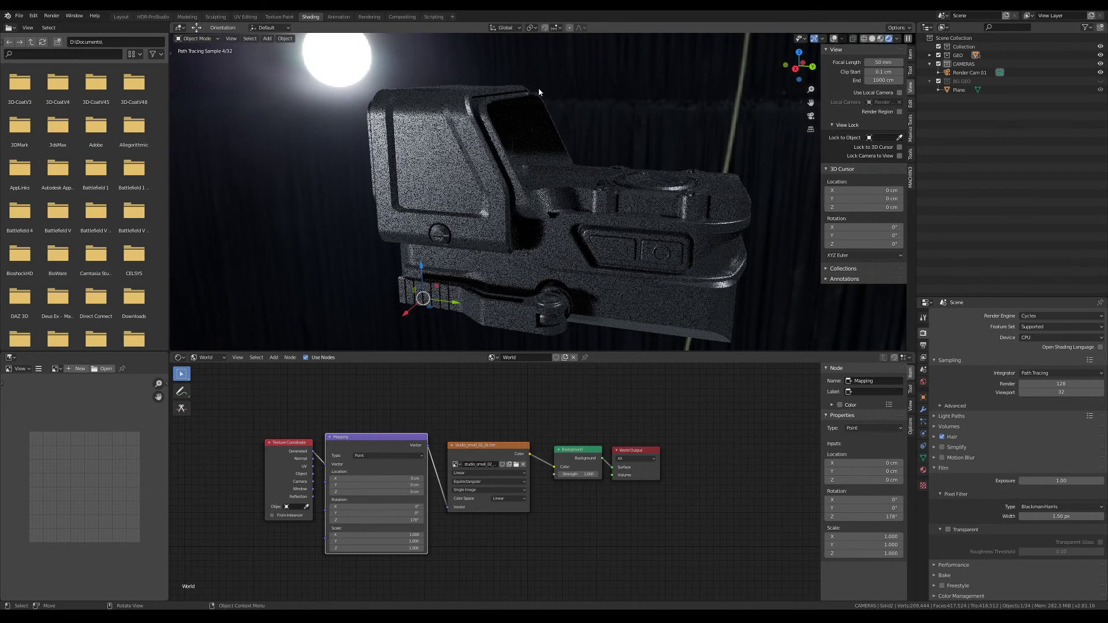
Examine the world node setup from Texture Coordinate through Mapping, environment texture and Background to World Output
key("Tab")
left_click(624, 414)
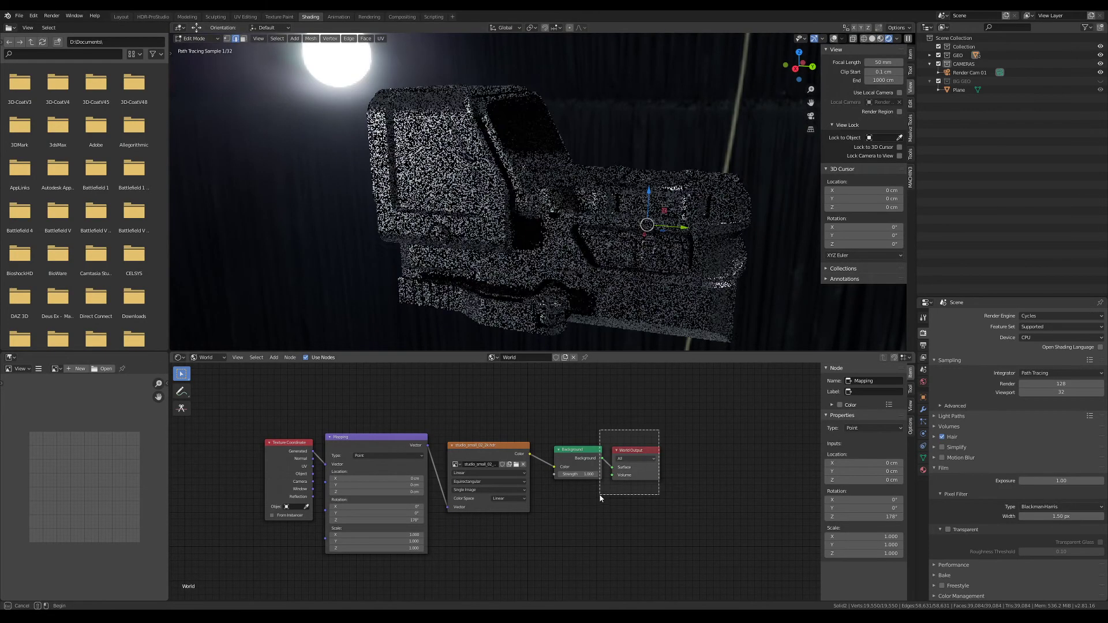
left_click(492, 357)
left_click(506, 371)
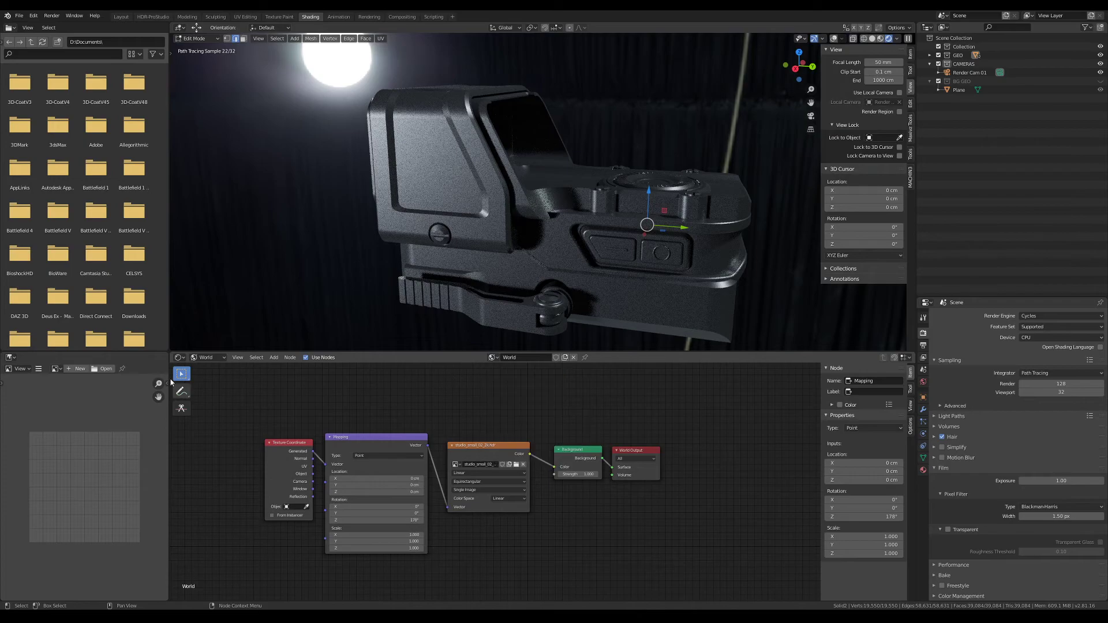
left_click_drag(678, 412, 542, 522)
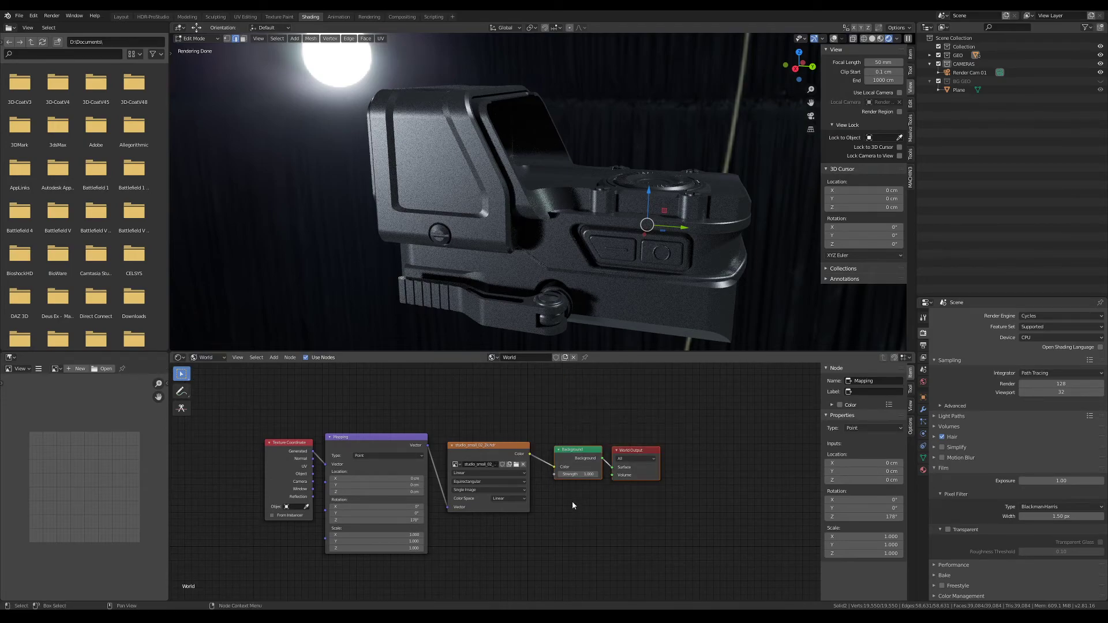
left_click_drag(498, 390, 268, 577)
middle_click_drag(478, 416, 484, 366, "ctrl")
left_click(469, 437)
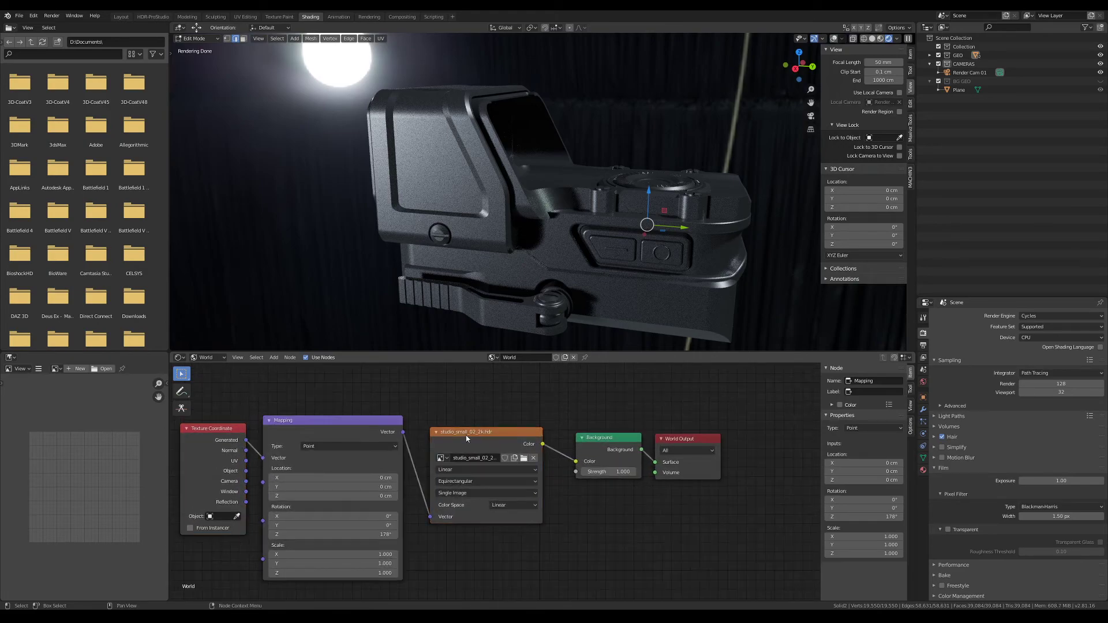
middle_click_drag(470, 437, 548, 414, "shift")
middle_click_drag(413, 417, 475, 440, "shift")
left_click(382, 451)
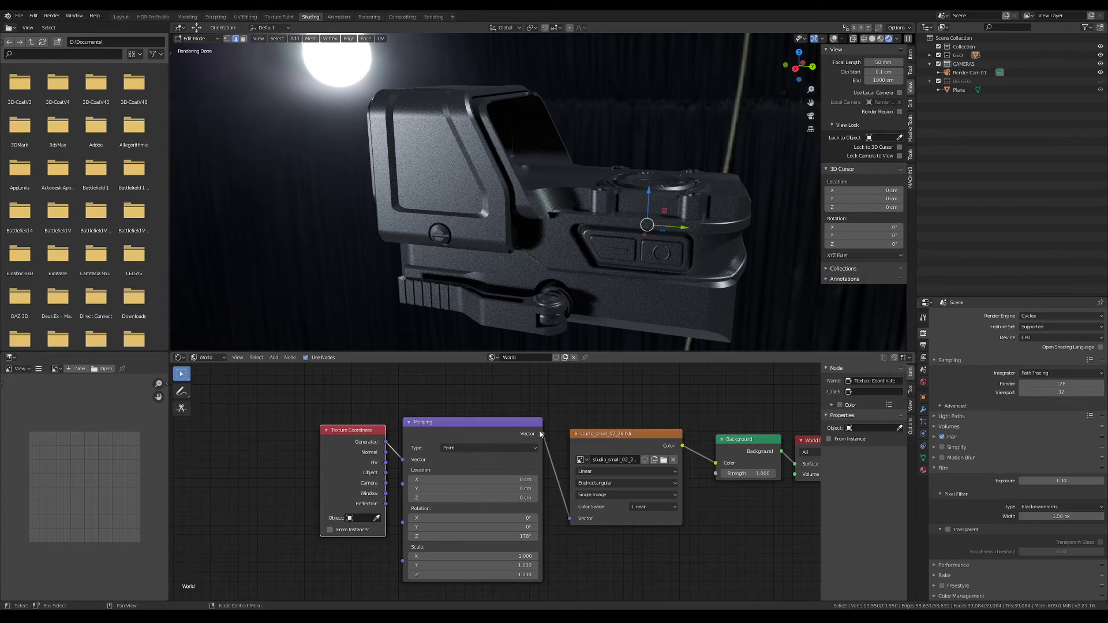
middle_click_drag(584, 536, 482, 529)
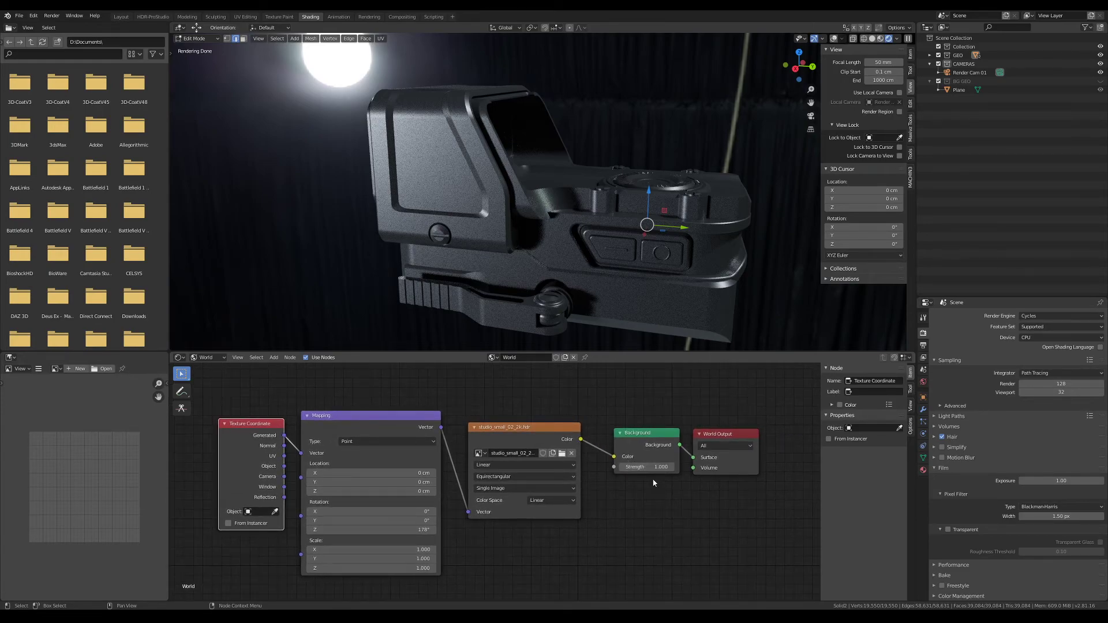
Load studio_small_06_2k.hdr into the world's environment texture node
left_click(562, 454)
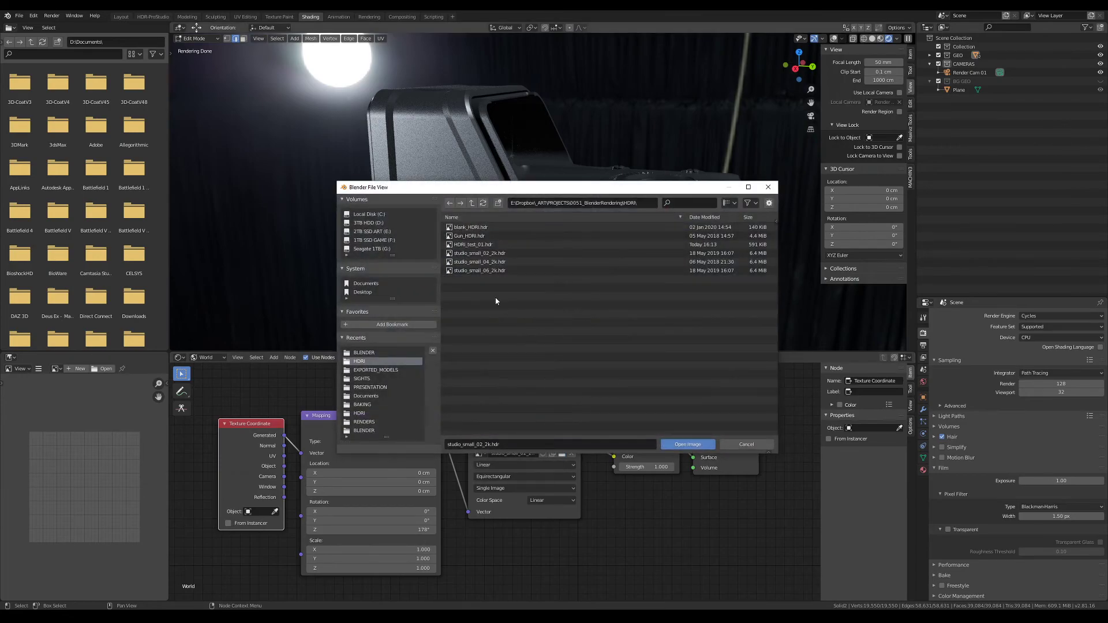
left_click(496, 271)
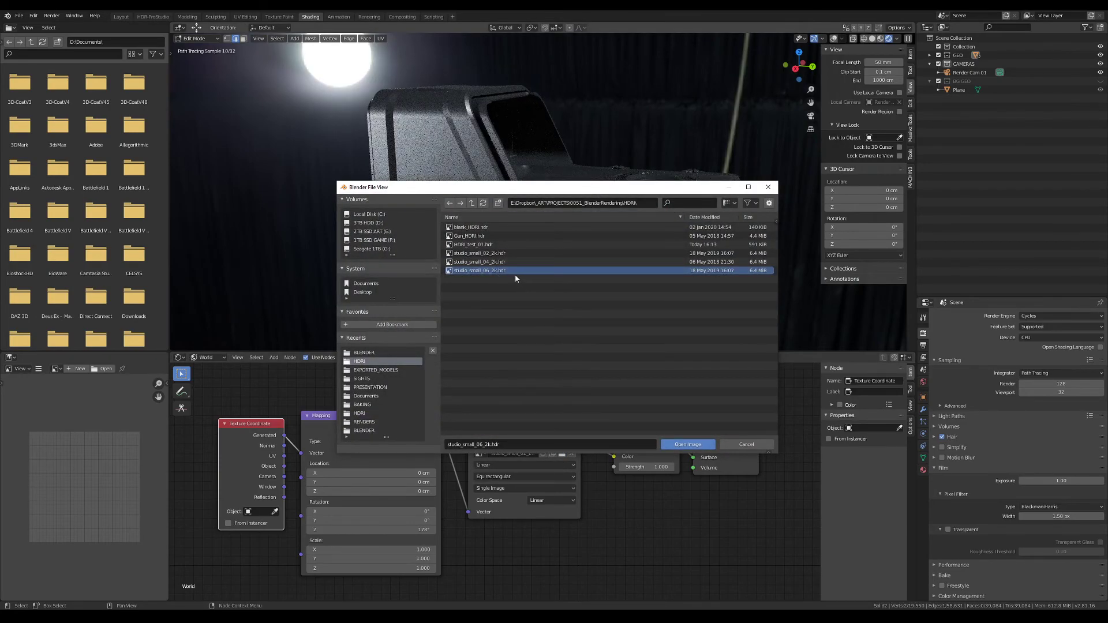
double_click(514, 271)
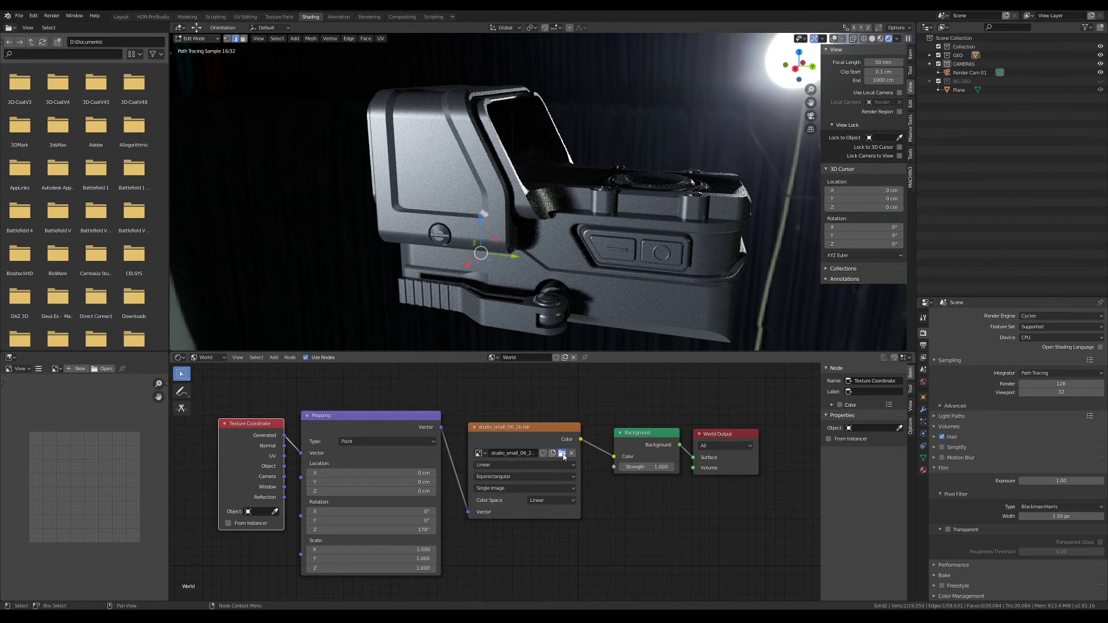
Replace the world's environment texture image with Gun_HDRI.hdr
left_click(562, 454)
left_click(475, 238)
double_click(474, 237)
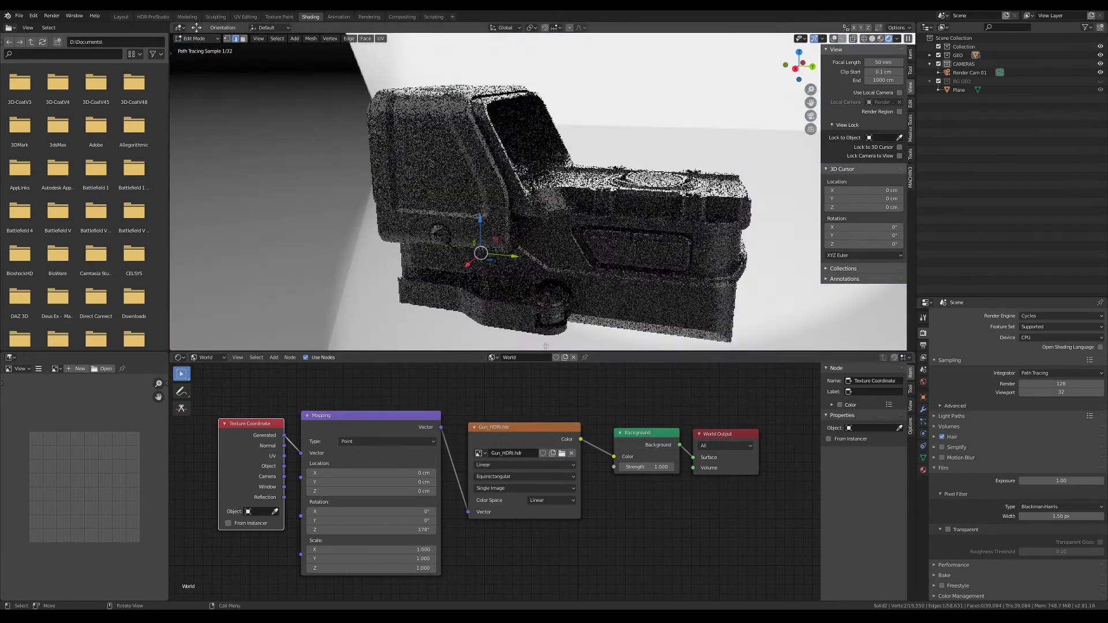
Load studio_small_02_2k.hdr as the image of the world's environment texture node
left_click(562, 454)
left_click(470, 255)
double_click(471, 254)
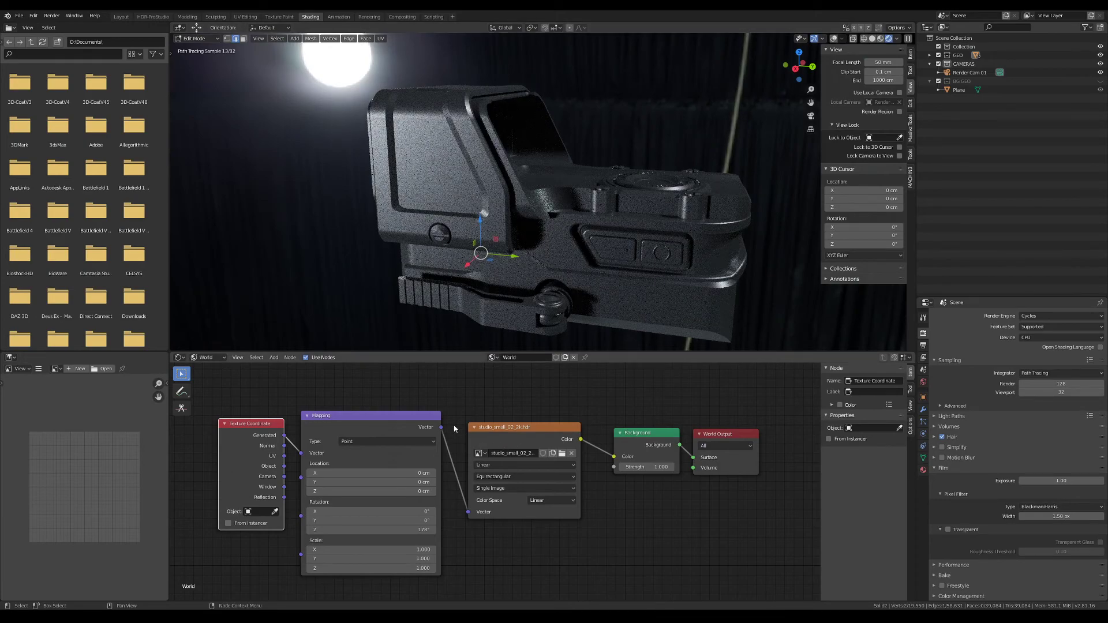
Reset the Mapping node's Z rotation to 0°
middle_click_drag(448, 432, 495, 423)
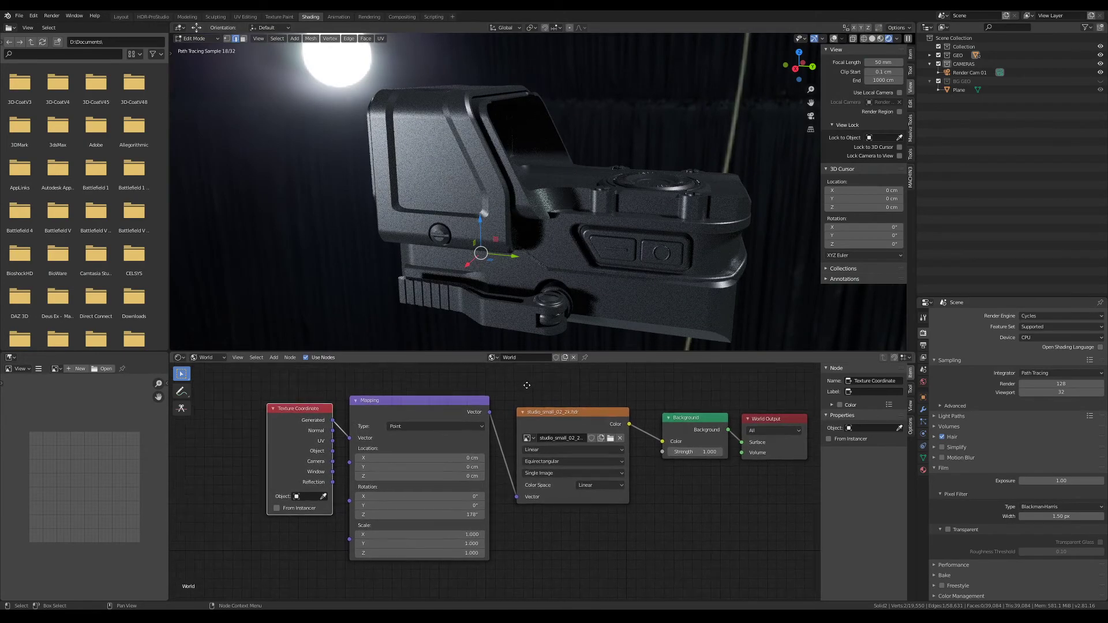
left_click(429, 521)
key("Return")
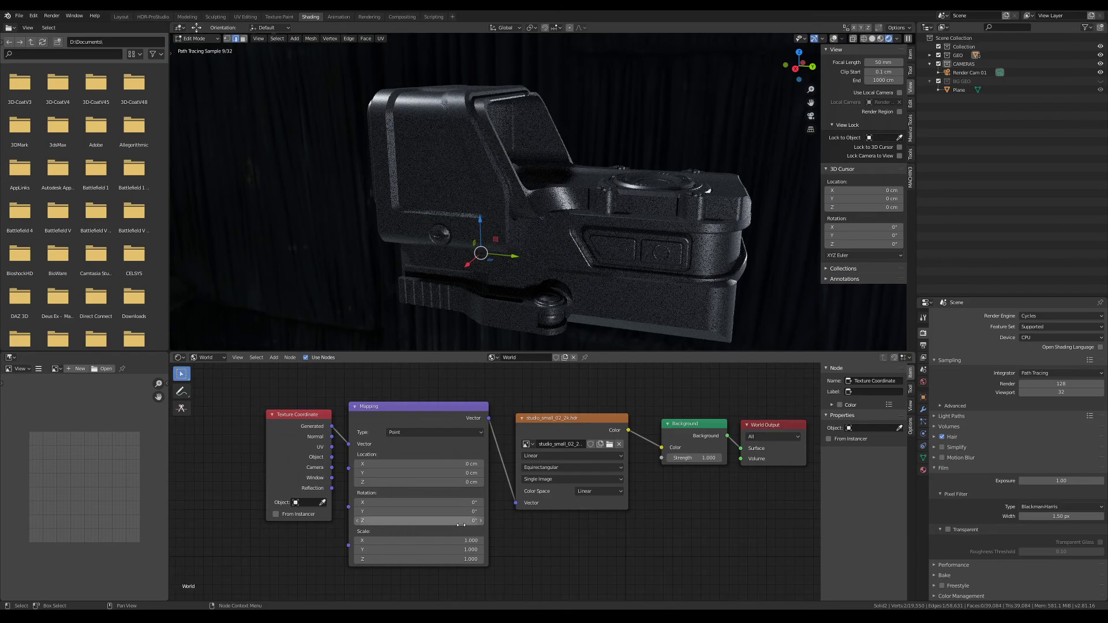
Rotate the environment to 122° around Z in the Mapping node and check the lighting around the sight
left_click_drag(439, 522, 548, 517)
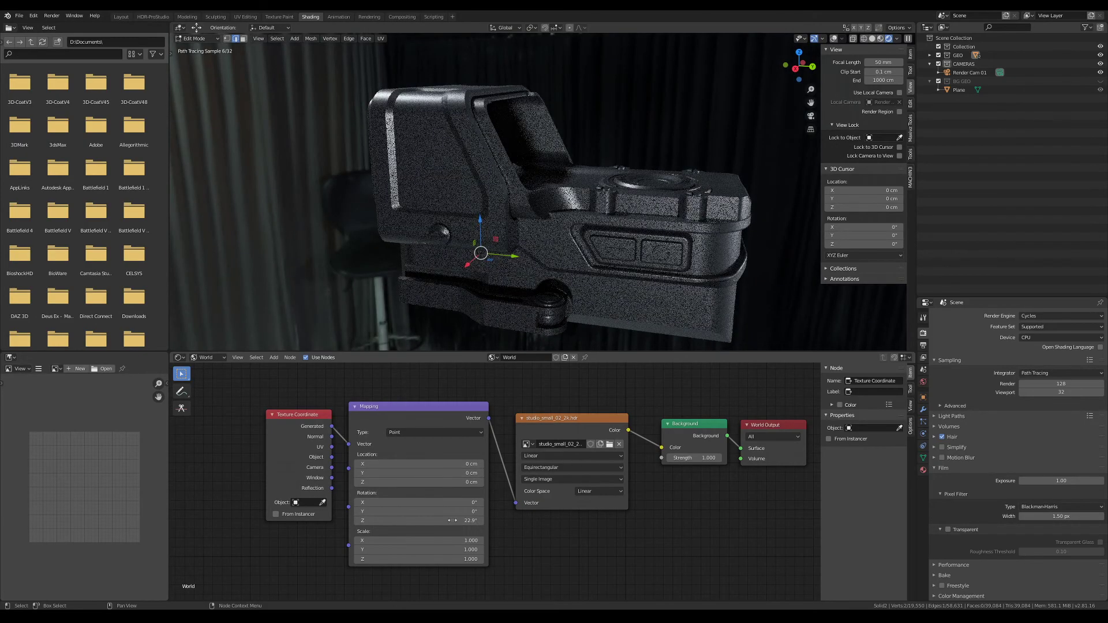
middle_click_drag(634, 291, 563, 293)
left_click_drag(417, 521, 428, 520)
left_click_drag(558, 511, 511, 522)
left_click_drag(408, 522, 479, 526)
left_click_drag(448, 413, 440, 412)
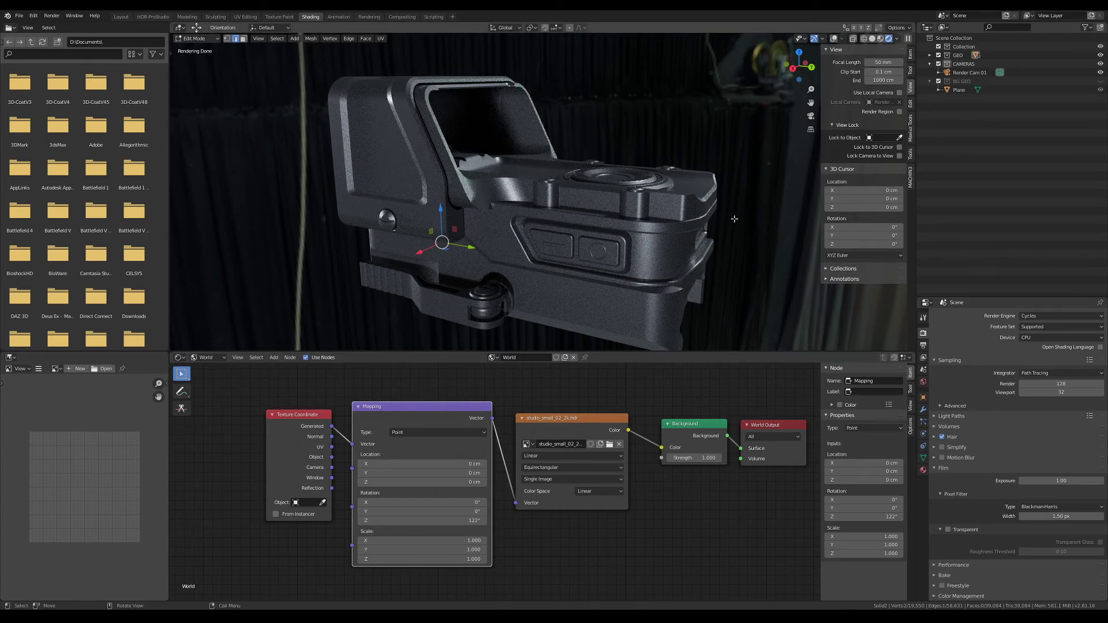
middle_click_drag(662, 254, 713, 266)
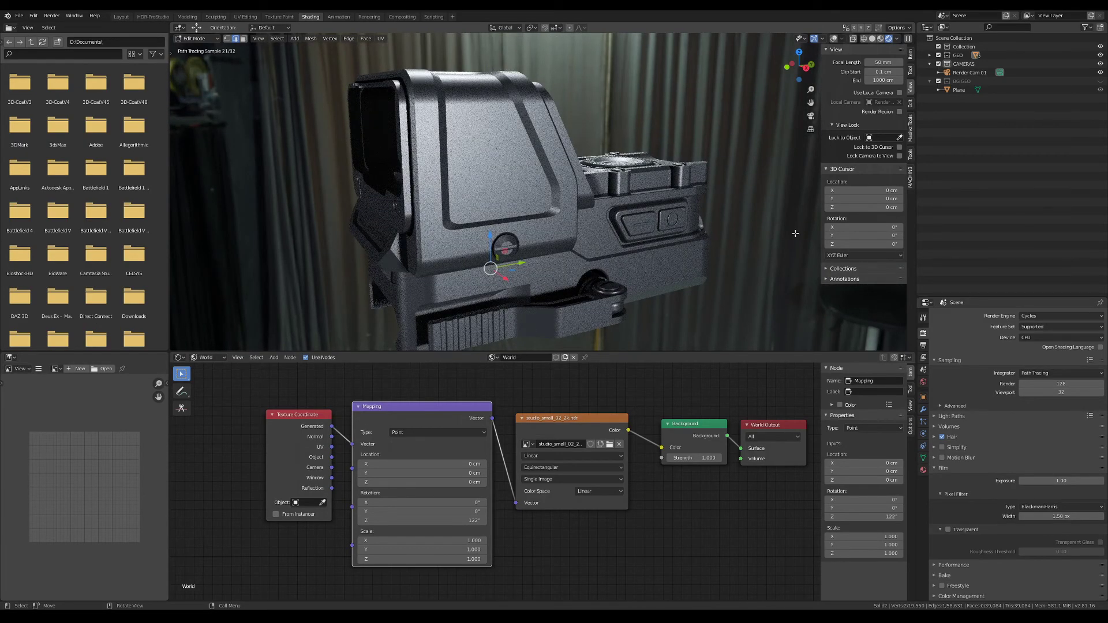
Enable the Transparent option under Film in the Cycles render settings and check the sight without its background
left_click(924, 370)
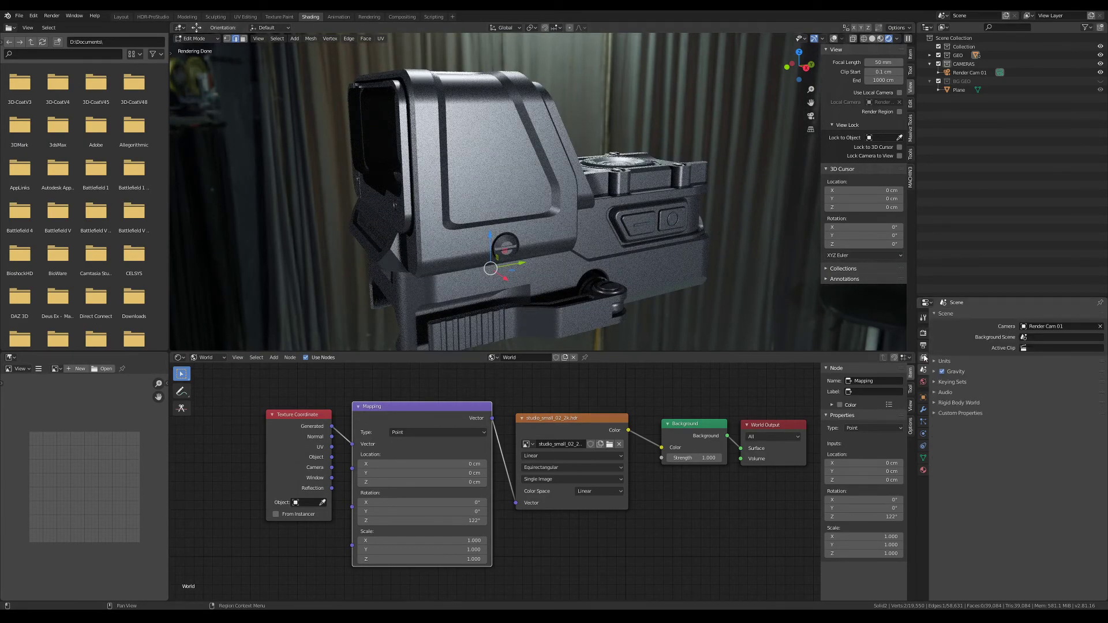
left_click(924, 334)
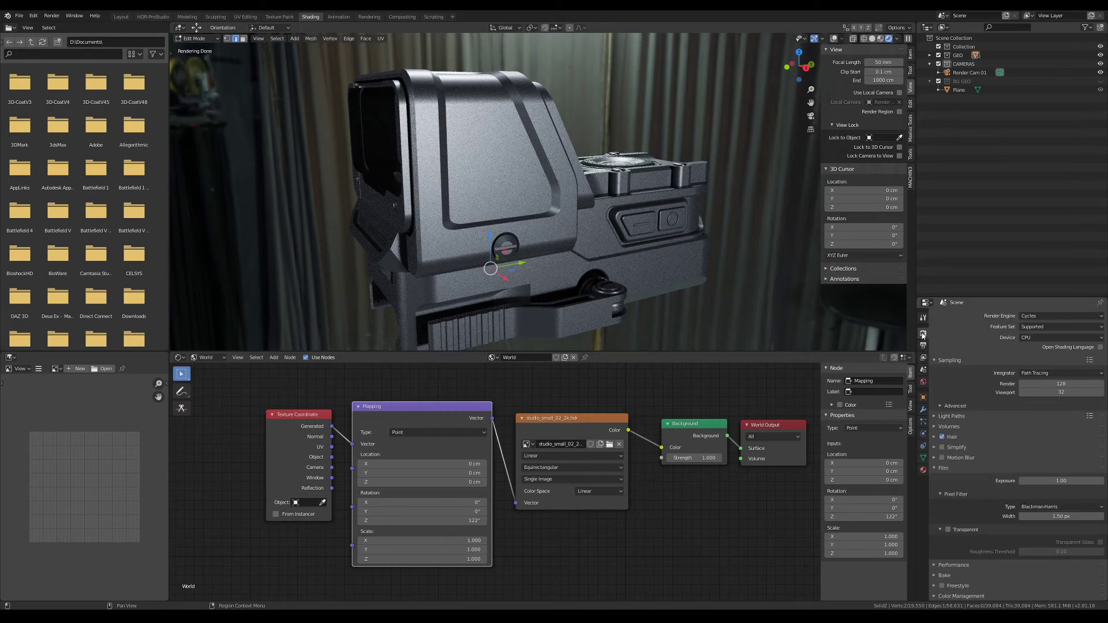
left_click(936, 469)
left_click(939, 470)
left_click(969, 530)
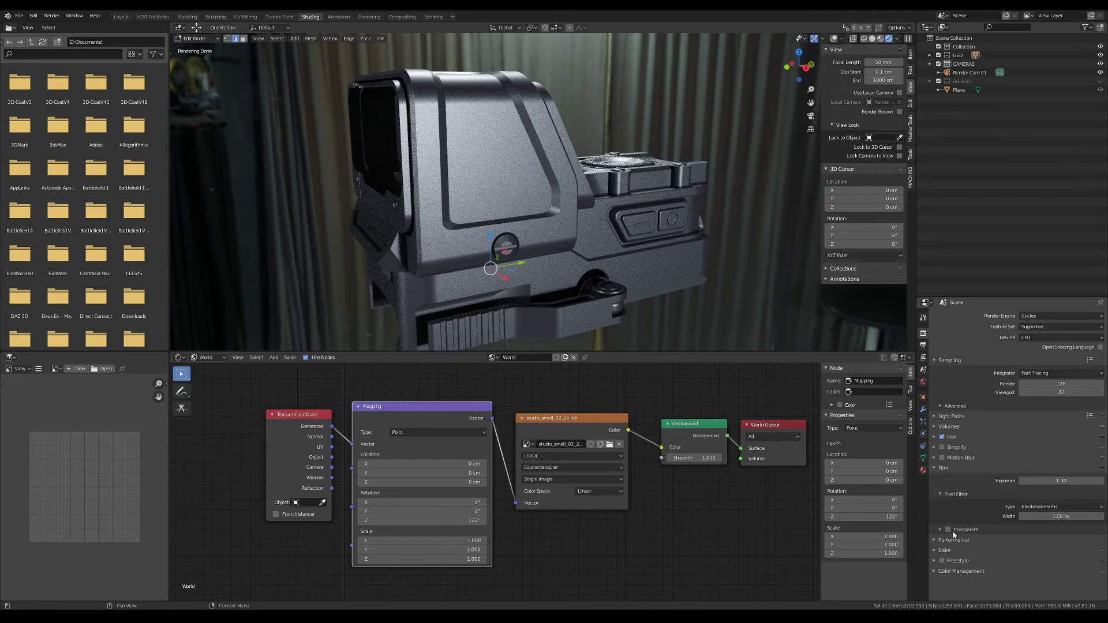
left_click(952, 531)
mouse_move(765, 270)
middle_mouse_down()
mouse_move(681, 278)
mouse_move(741, 281)
mouse_move(737, 257)
middle_mouse_up()
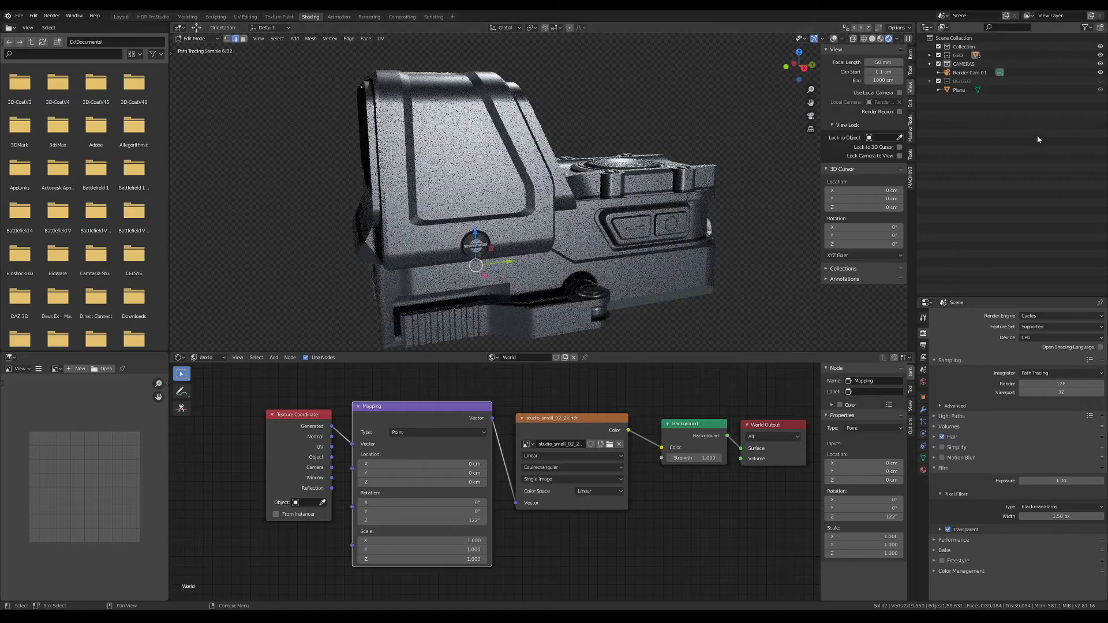
Show the BG GEO collection, check the sight against the backdrop from several angles, and hide the collection again
left_click(1100, 81)
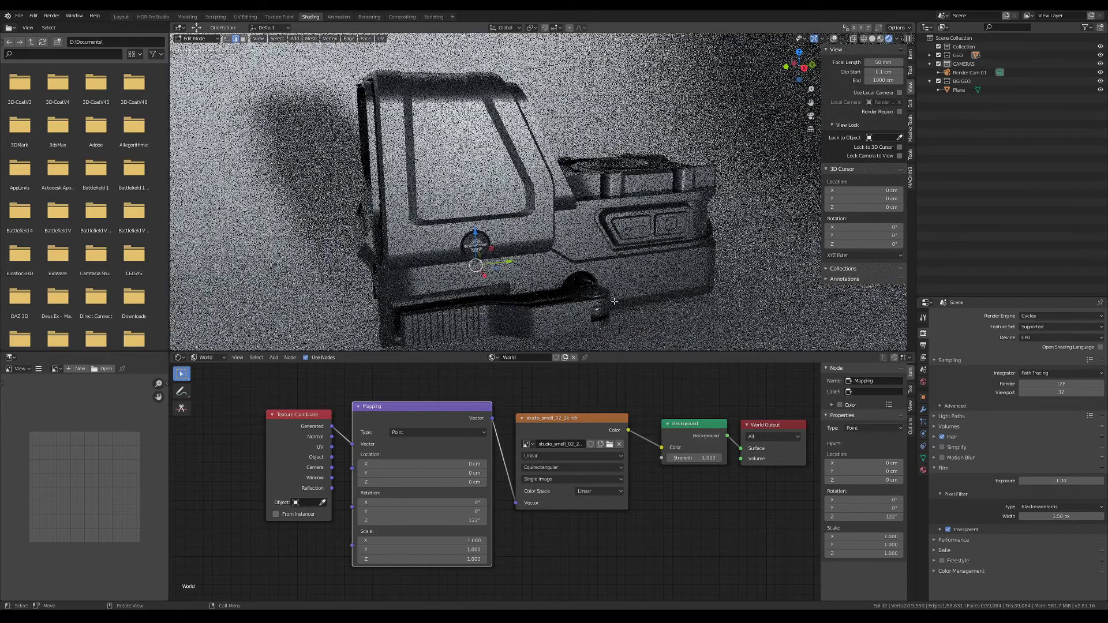
middle_click_drag(690, 245, 650, 239)
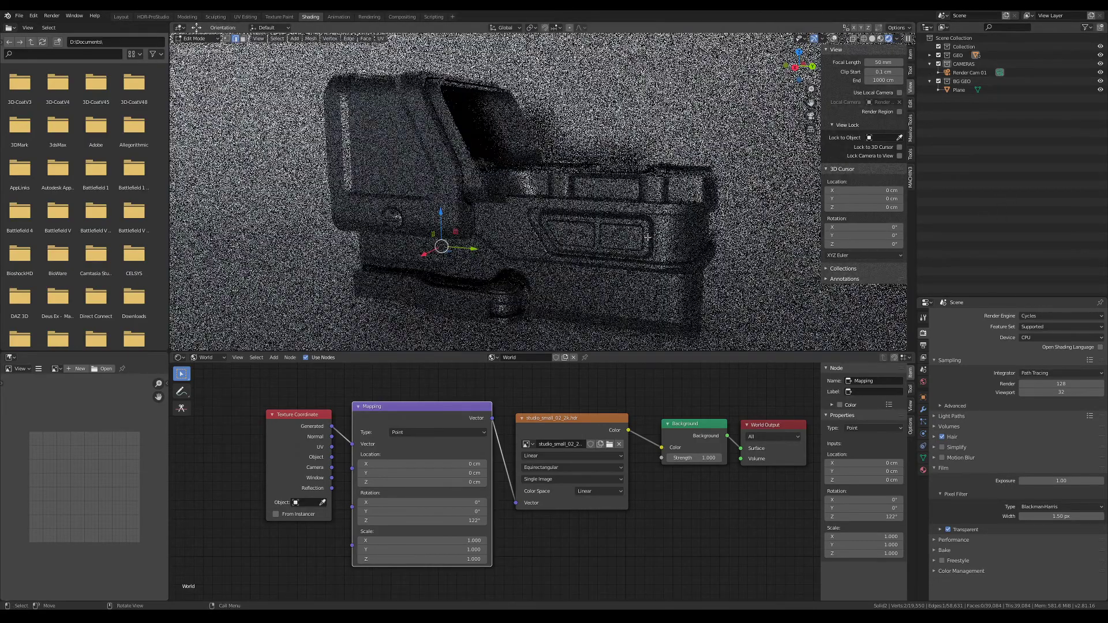
middle_click_drag(464, 234, 723, 201)
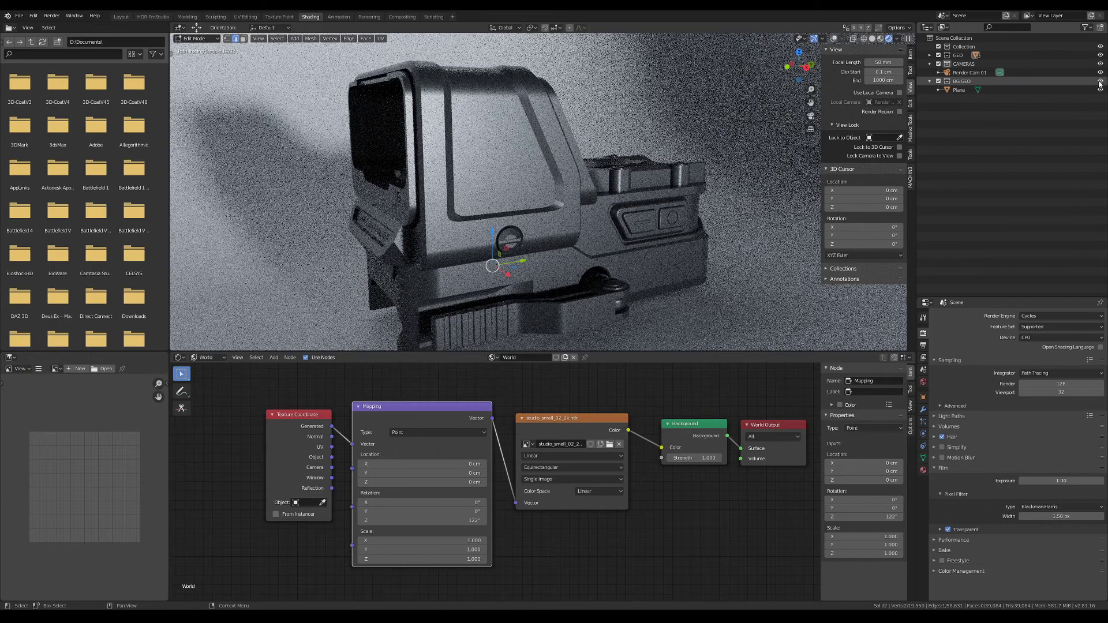
left_click(1099, 82)
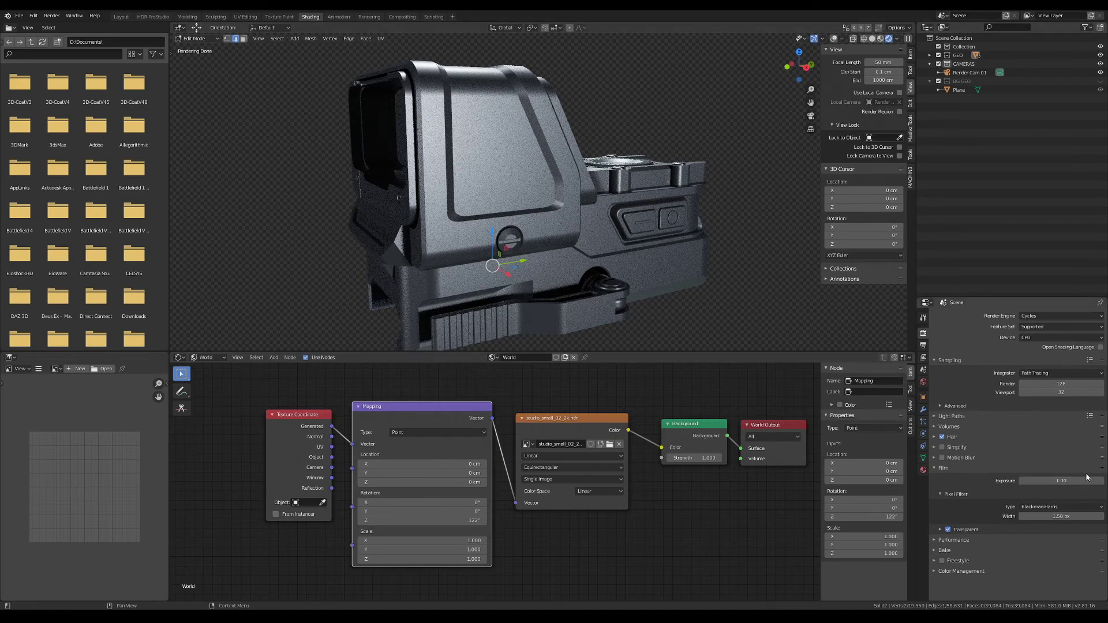
Disable the transparent film background and rotate the environment to 150° around Z in the Mapping node
left_click(959, 532)
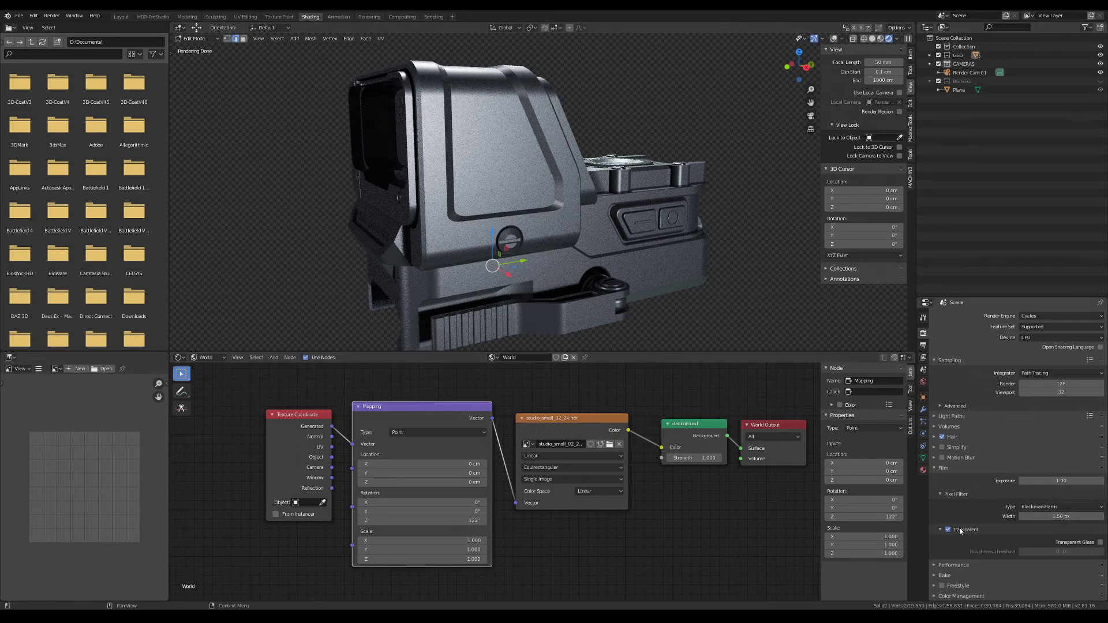
left_click(952, 531)
middle_click_drag(722, 231, 612, 245)
mouse_move(441, 520)
left_mouse_down()
mouse_move(456, 521)
mouse_move(442, 530)
left_mouse_up()
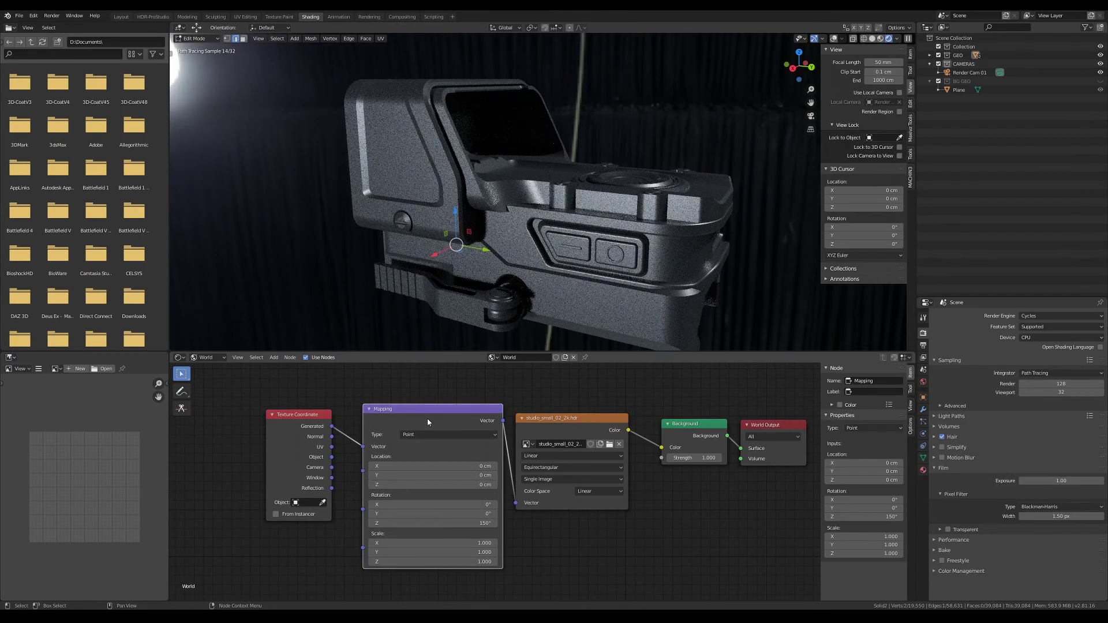
left_click_drag(431, 412, 421, 408)
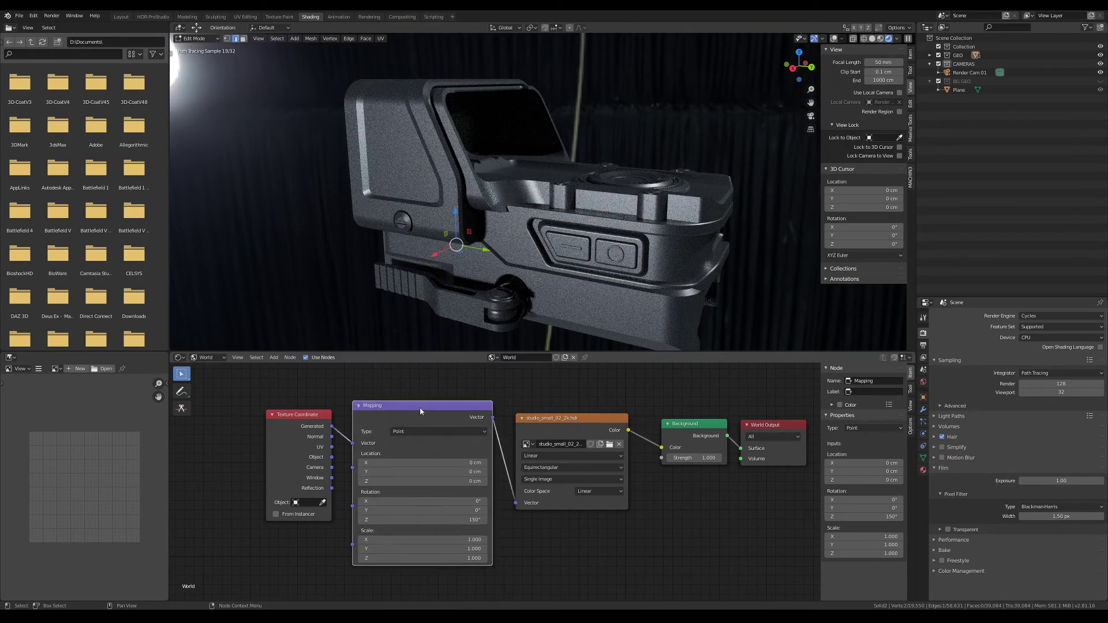
Switch the render engine to Eevee and rotate the environment to about 181° around Z in the Mapping node
left_click(1047, 316)
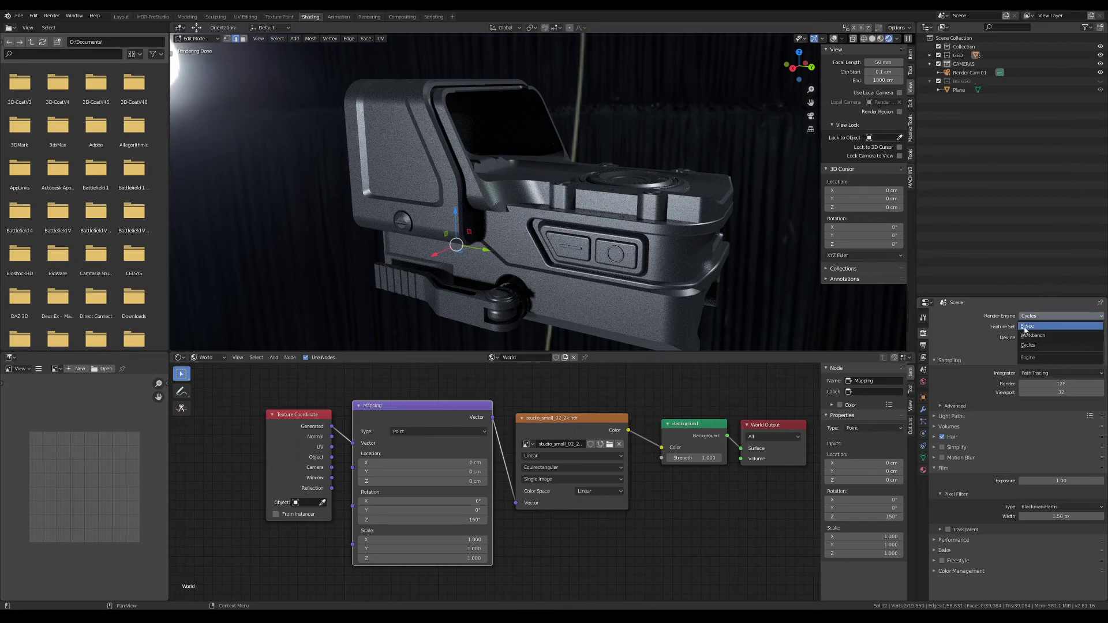
left_click(1026, 326)
left_click_drag(424, 519, 505, 479)
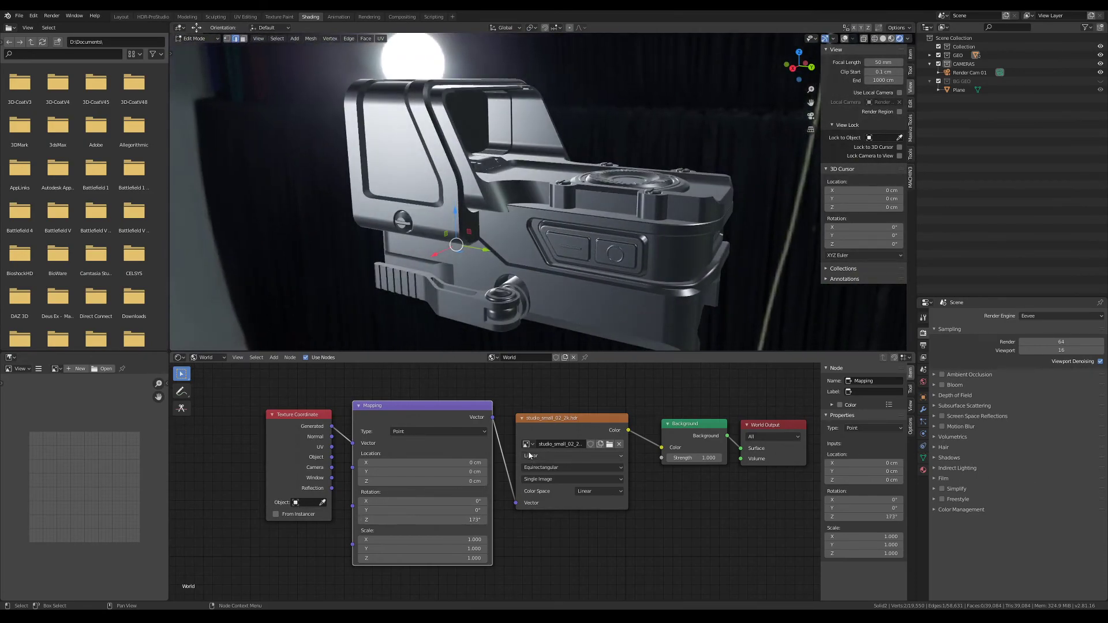
left_click_drag(431, 518, 595, 477)
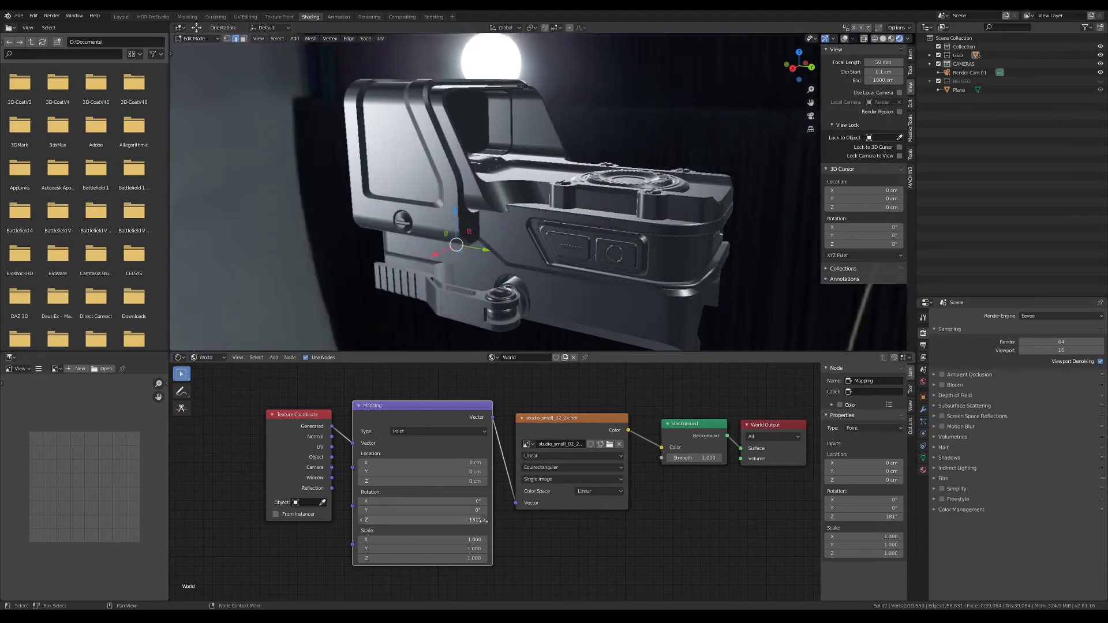
Set the render engine back to Cycles and go to the HDR-ProStudio workspace
left_click(1062, 315)
left_click(1041, 346)
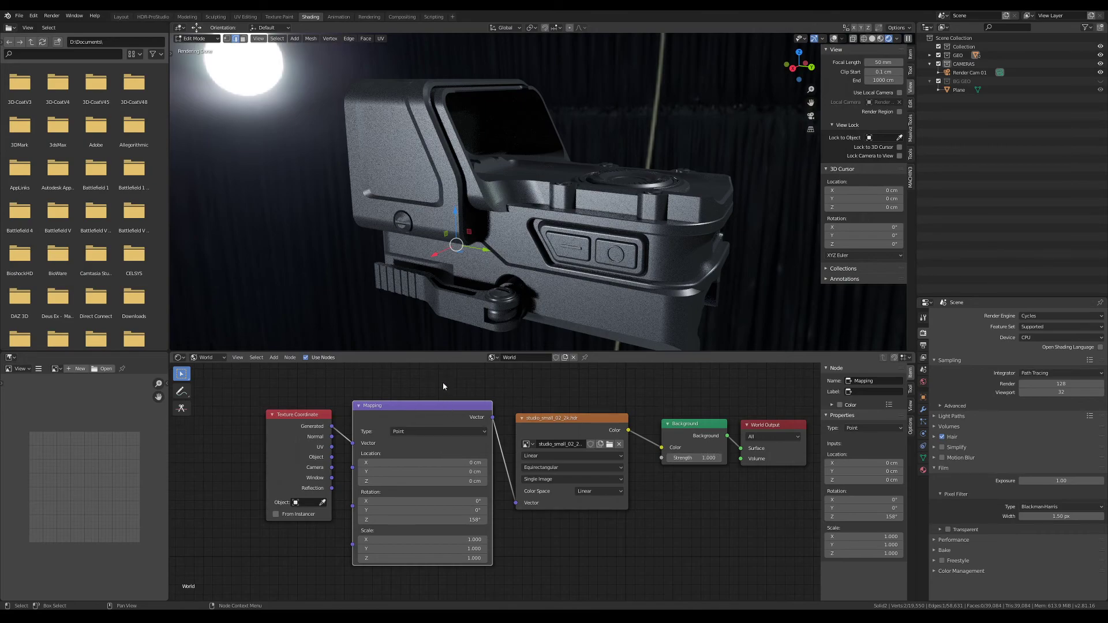
left_click(153, 16)
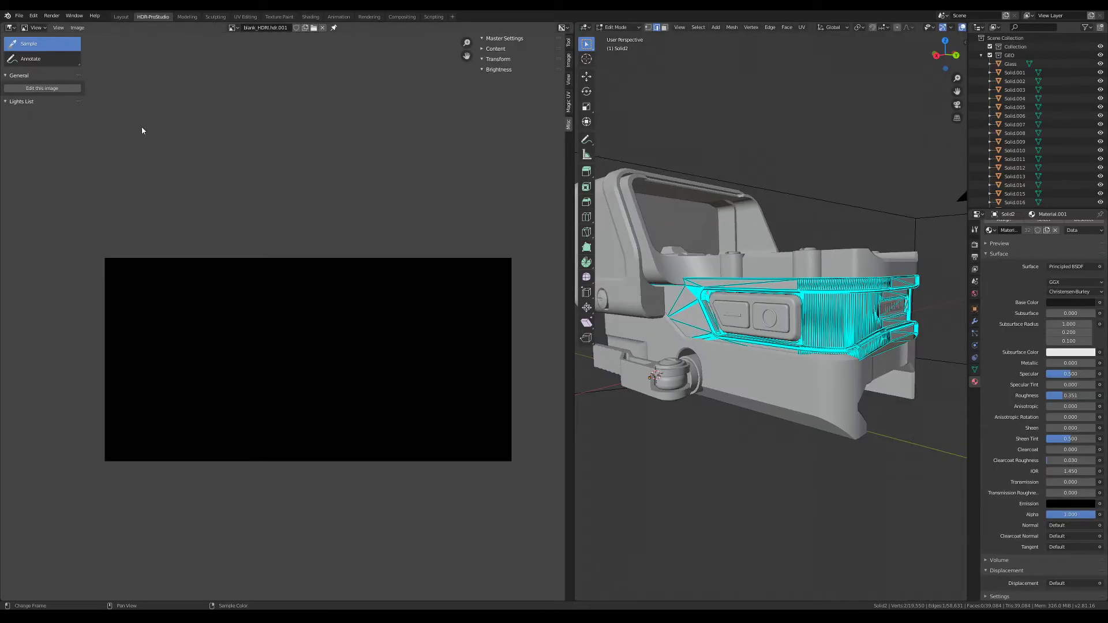
Leave Edit Mode and display the sight in Rendered shading in the 3D viewport
middle_click_drag(845, 319, 805, 345)
key("Tab")
left_click(865, 224)
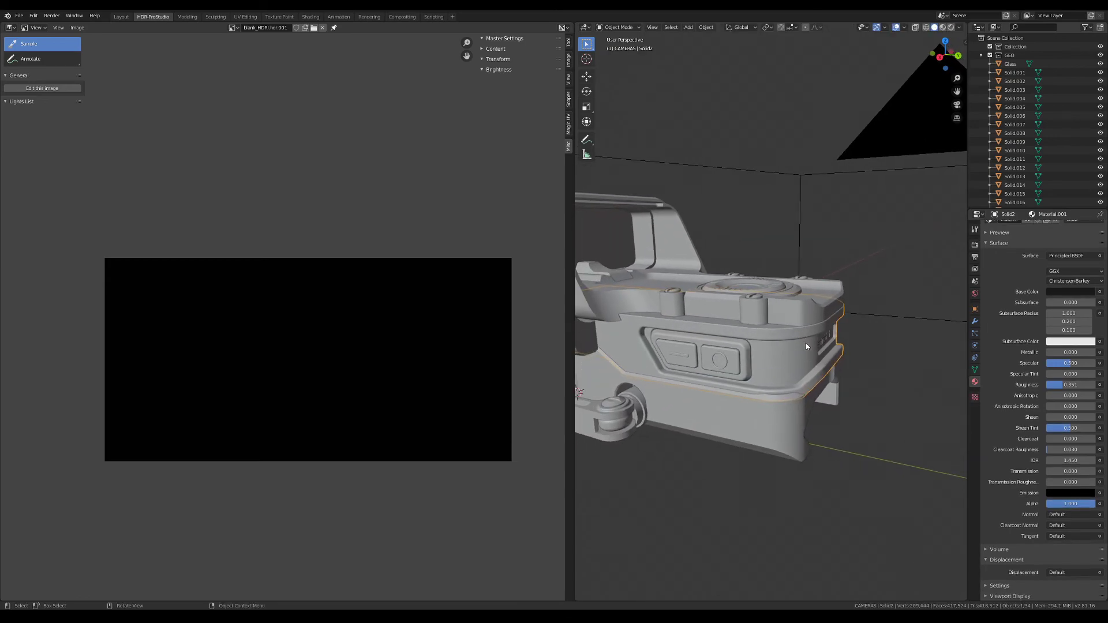
middle_click_drag(767, 262, 776, 254)
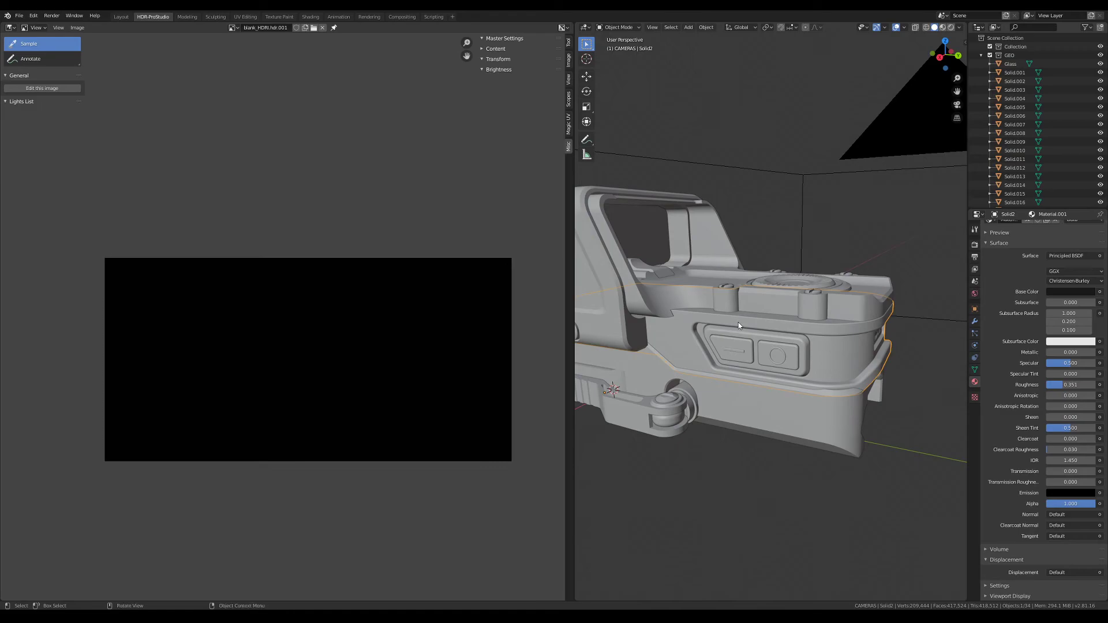
key("z")
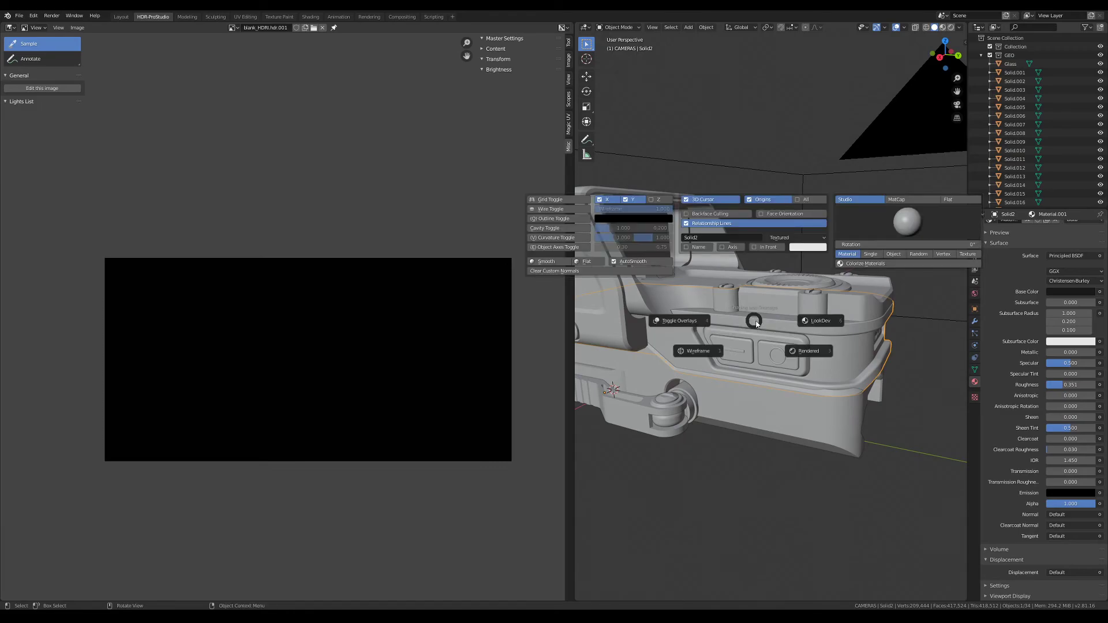
left_click(795, 348)
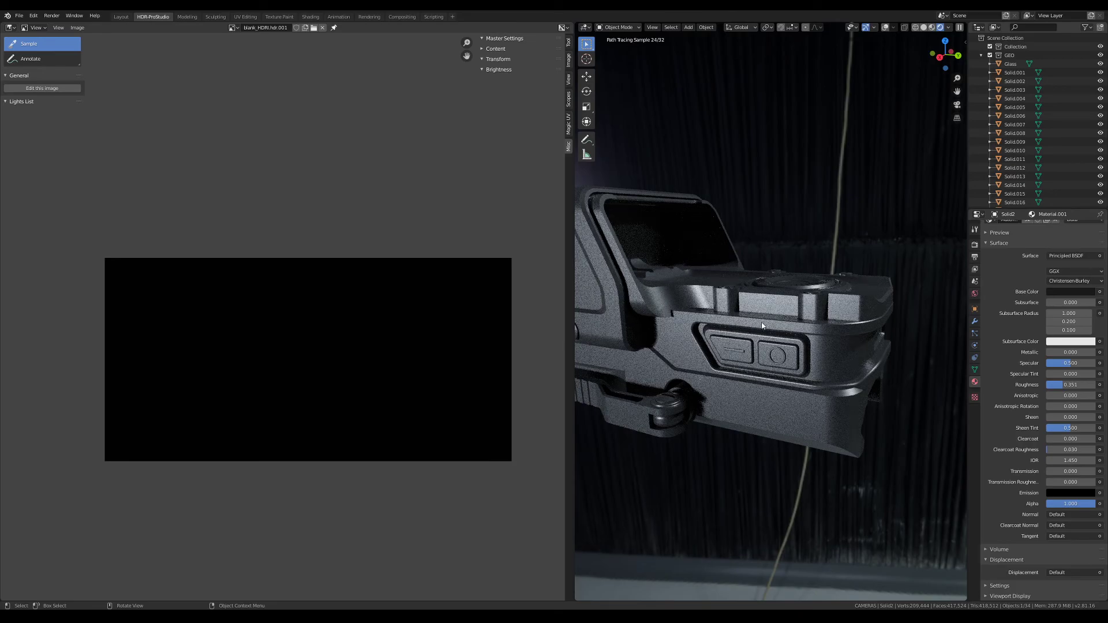
Select the part Solid.015 and frame the sight for a closer look at its side and buttons
mouse_move(754, 320)
middle_mouse_down()
mouse_move(800, 314)
mouse_move(726, 345)
middle_mouse_up()
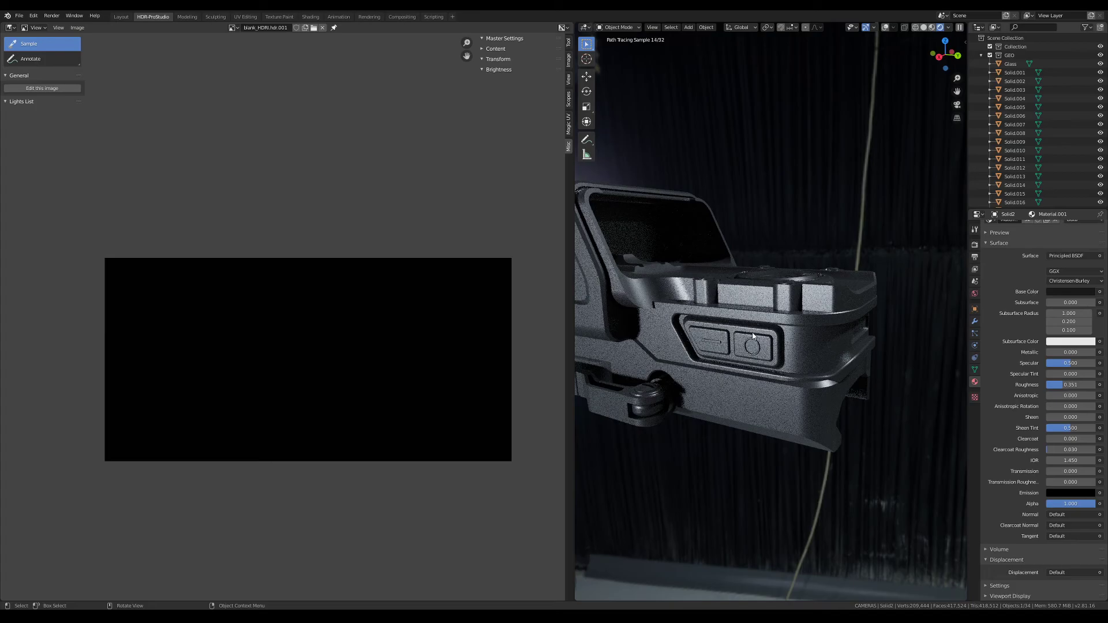
mouse_move(669, 316)
middle_mouse_down()
mouse_move(753, 314)
mouse_move(753, 351)
mouse_move(703, 386)
middle_mouse_up()
left_click(774, 320)
key("KP_Decimal")
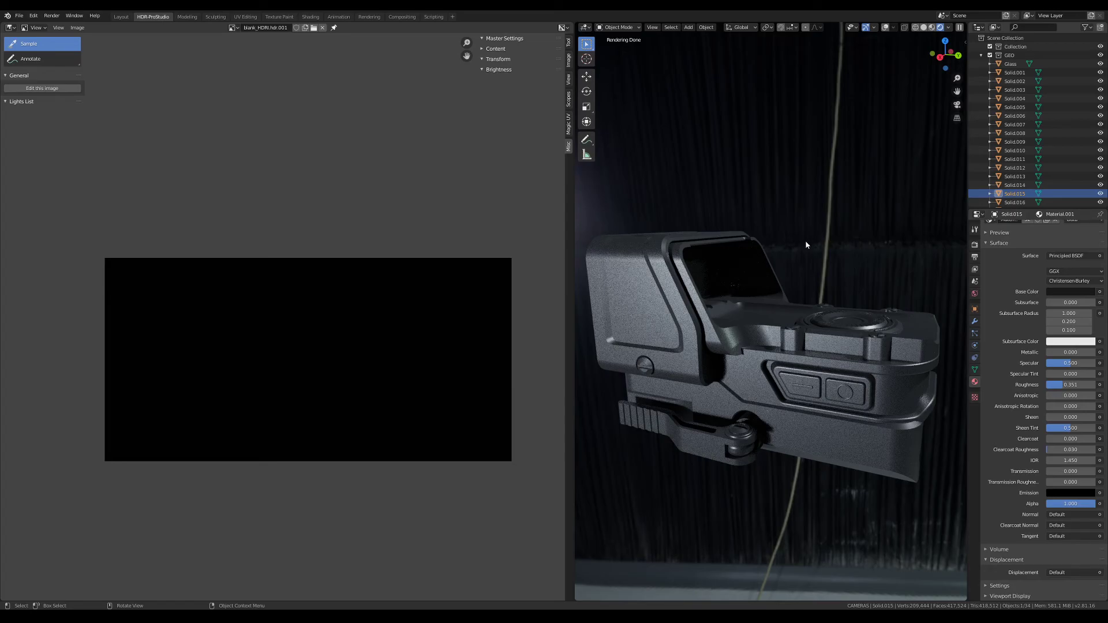
mouse_move(777, 396)
middle_mouse_down()
mouse_move(909, 406)
mouse_move(766, 420)
mouse_move(803, 381)
middle_mouse_up()
scroll(786, 412, "up", 1)
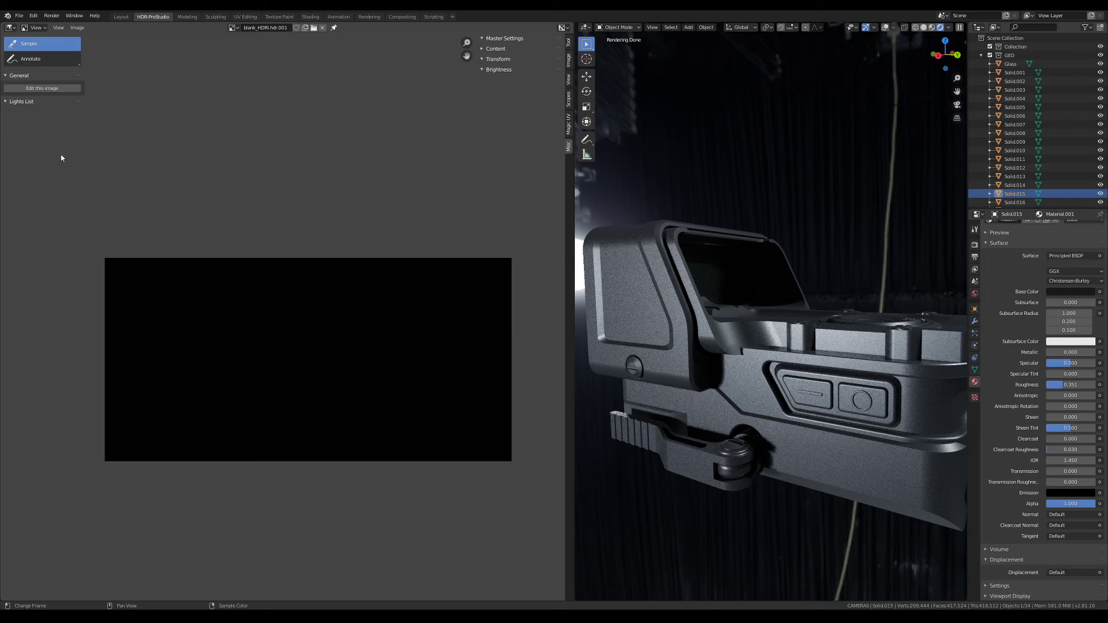
Start editing the blank HDRI image and place a new light near its upper edge at about X 1002, Y 877
left_click(64, 90)
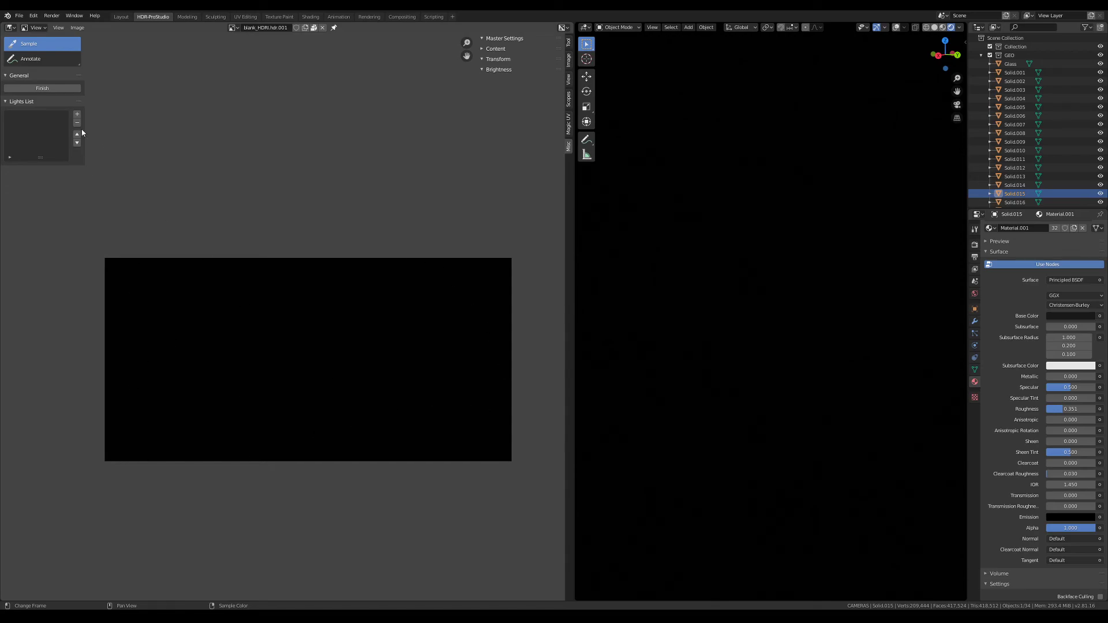
left_click(77, 114)
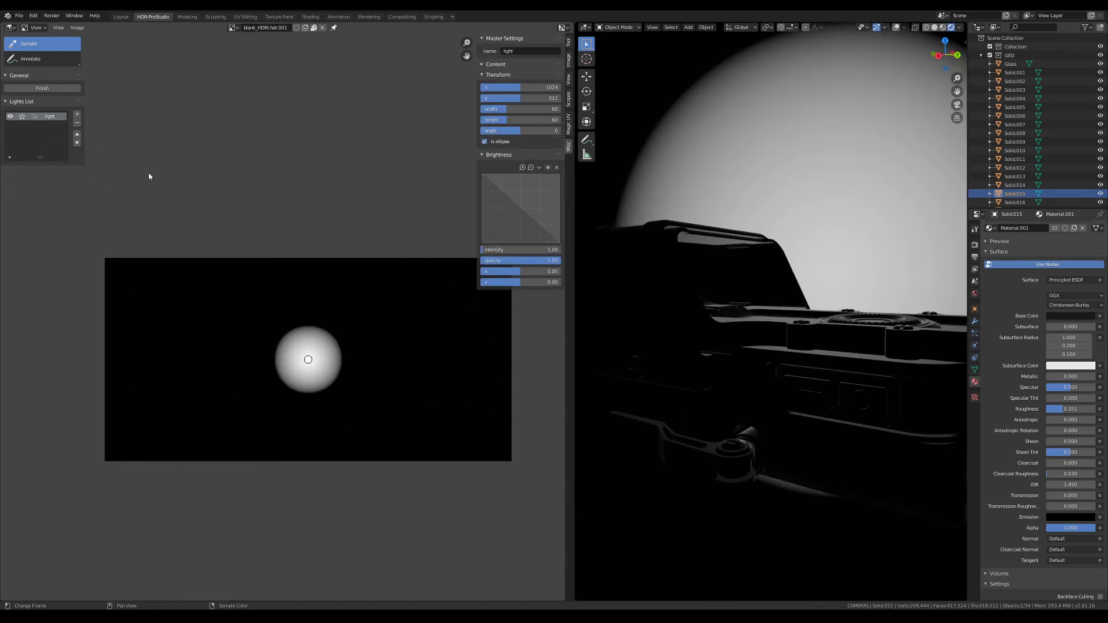
middle_click_drag(673, 228, 600, 243)
left_click_drag(308, 354, 304, 289)
middle_click_drag(722, 236, 669, 232)
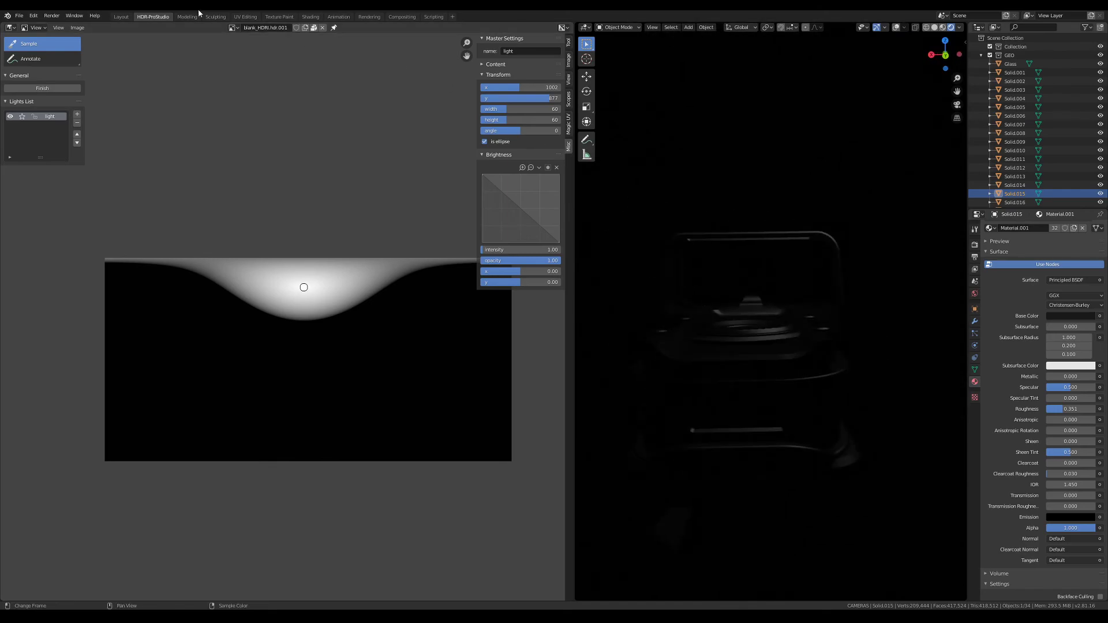
Reset the world Mapping node's Z rotation to 0° in the Shading workspace and return to HDR-ProStudio
left_click(310, 17)
left_click(456, 521)
type("0")
key("Return")
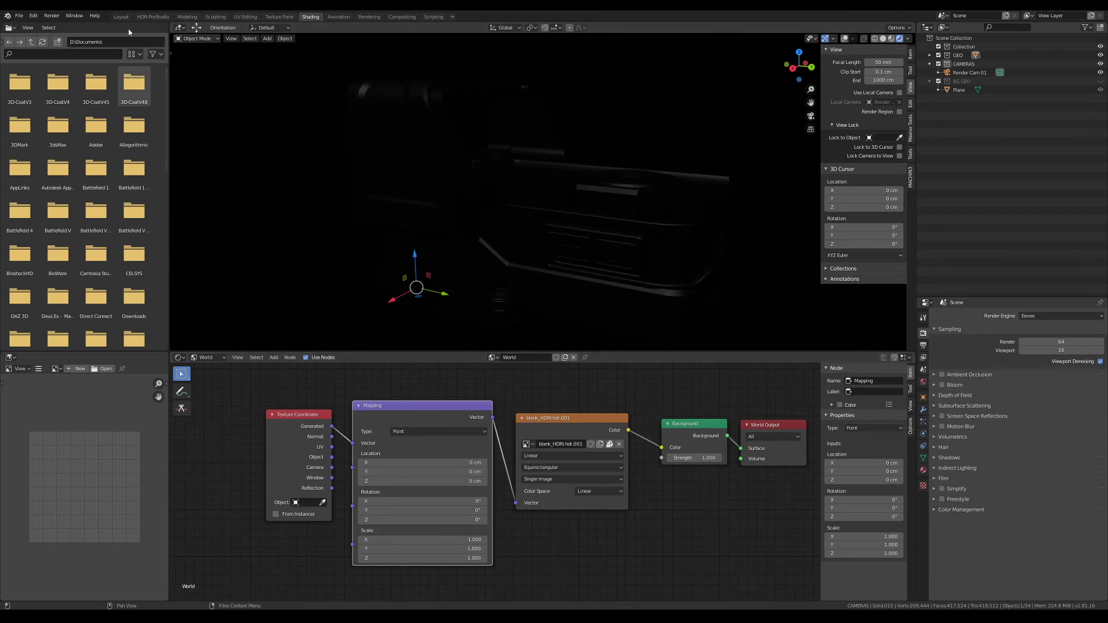
left_click(153, 17)
Nudge the light to about X 993, Y 864 and raise its intensity to 13.23
left_click_drag(308, 289, 307, 291)
middle_click_drag(666, 297, 732, 322)
scroll(762, 312, "down", 2)
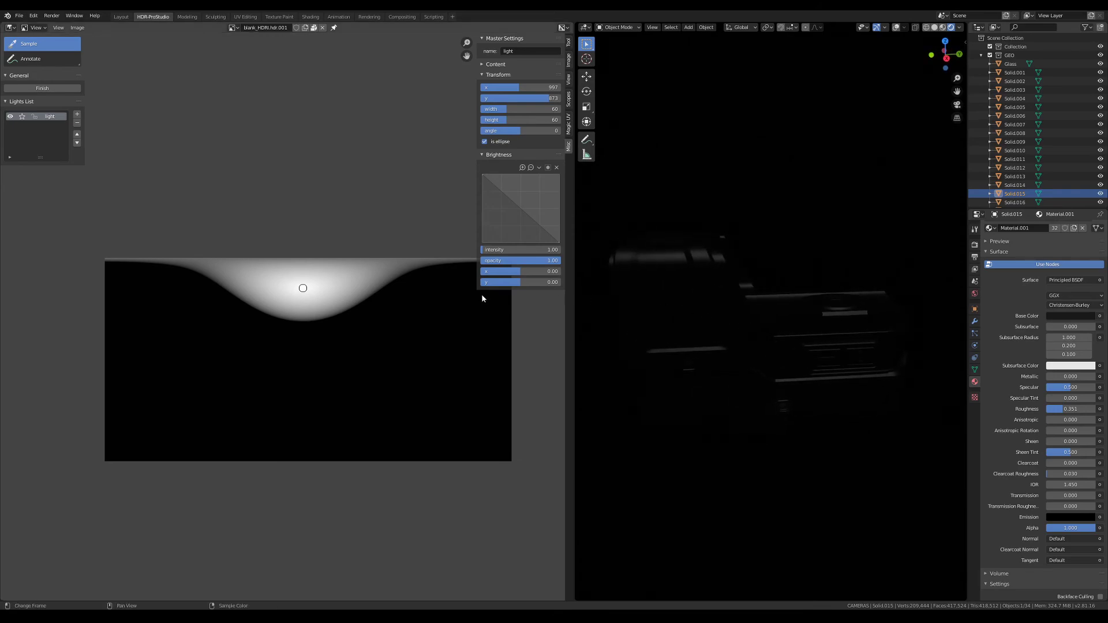
left_click_drag(507, 251, 515, 250)
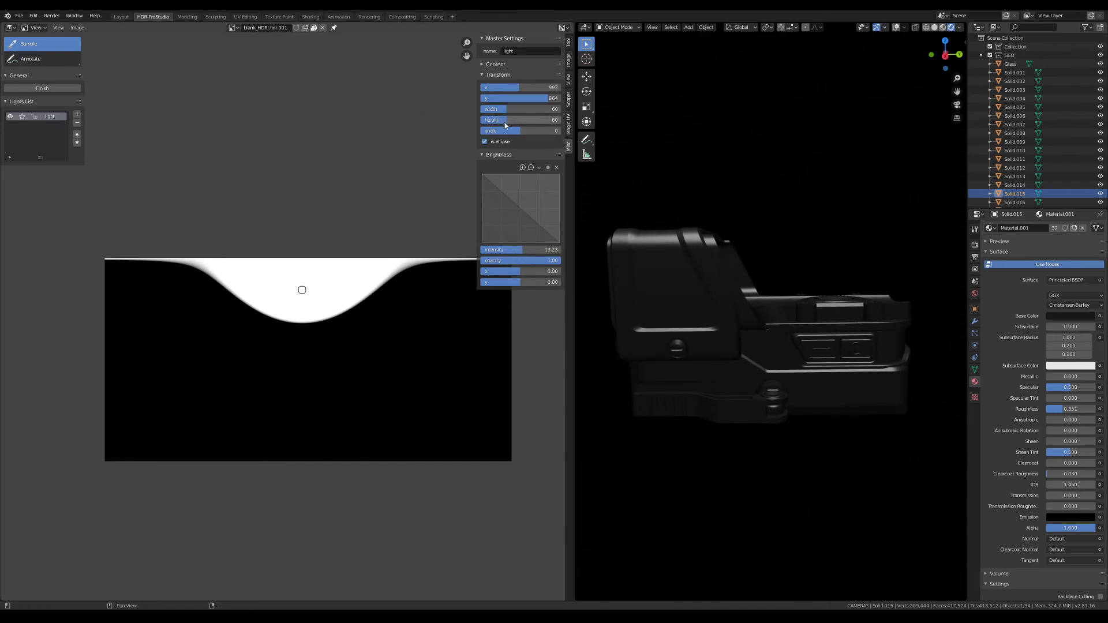
Turn off the light's ellipse shape and give it 4 sides to make it rectangular
left_click(484, 142)
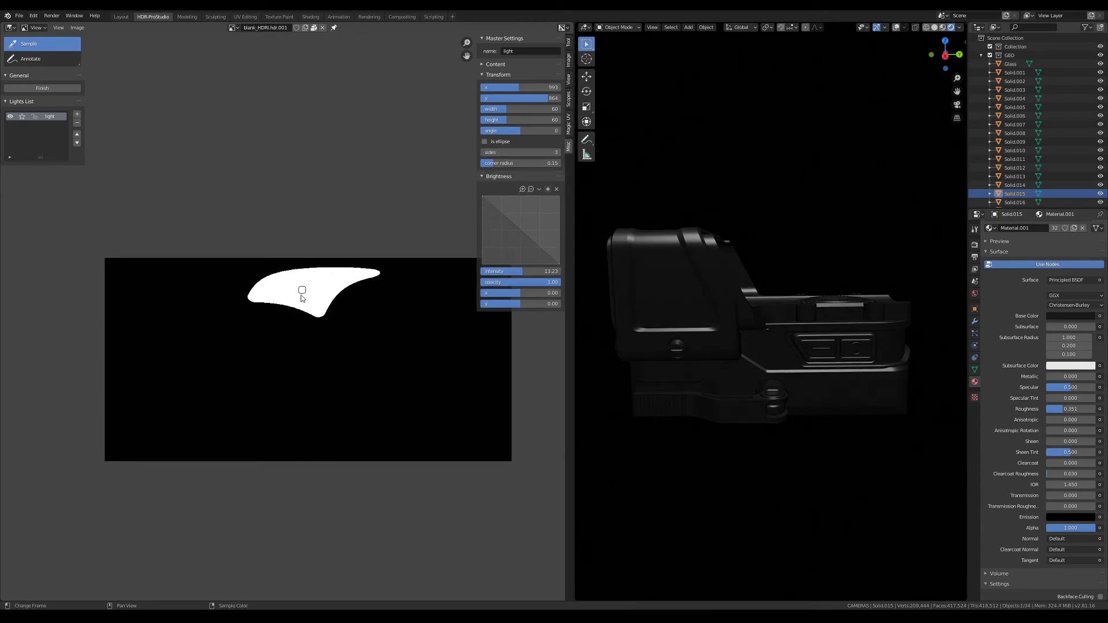
left_click(485, 141)
left_click(485, 142)
double_click(507, 152)
type("4")
key("Tab")
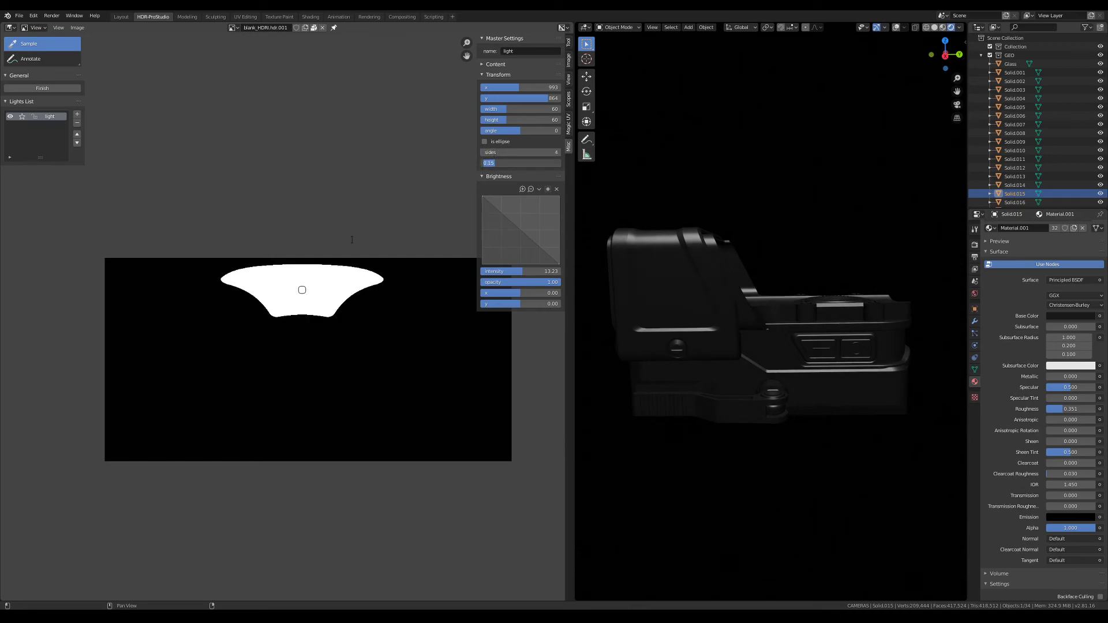
key("Return")
Resize the light to a strip of width 110 and height 12 and move it closer to the image's upper edge
left_click_drag(500, 120, 535, 108)
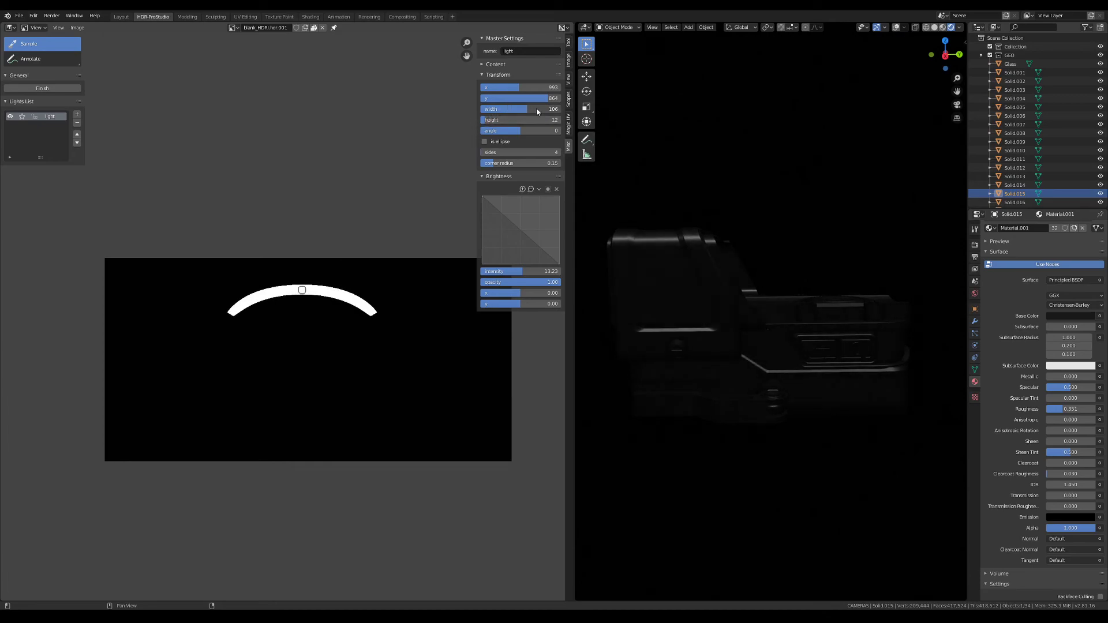
left_click_drag(301, 289, 304, 276)
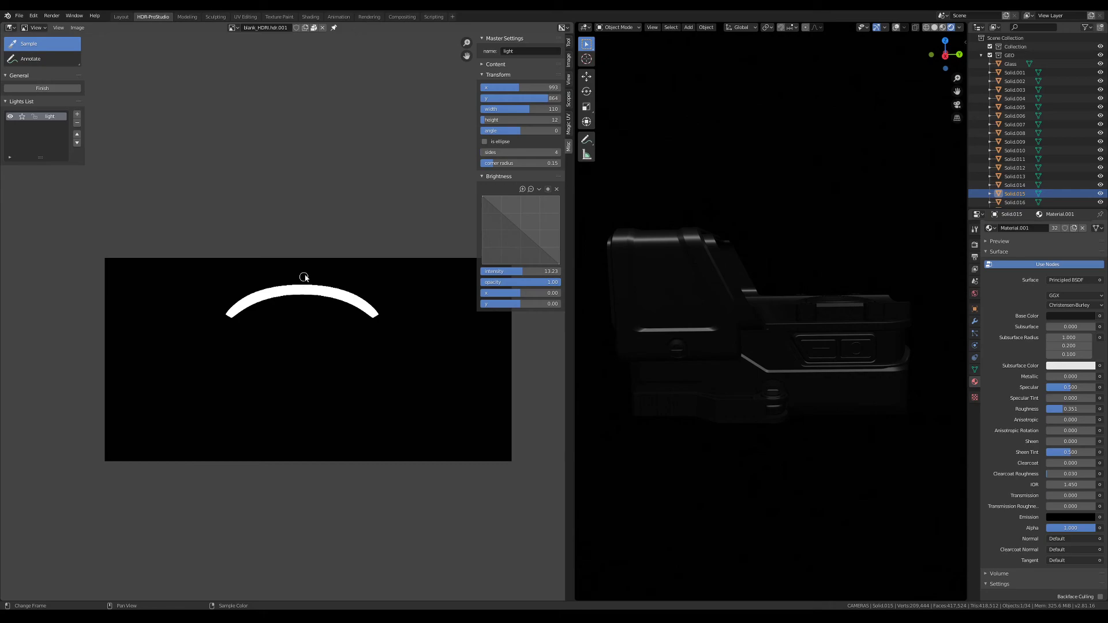
mouse_move(701, 252)
middle_mouse_down()
mouse_move(710, 249)
mouse_move(677, 269)
mouse_move(740, 243)
mouse_move(848, 278)
mouse_move(709, 247)
middle_mouse_up()
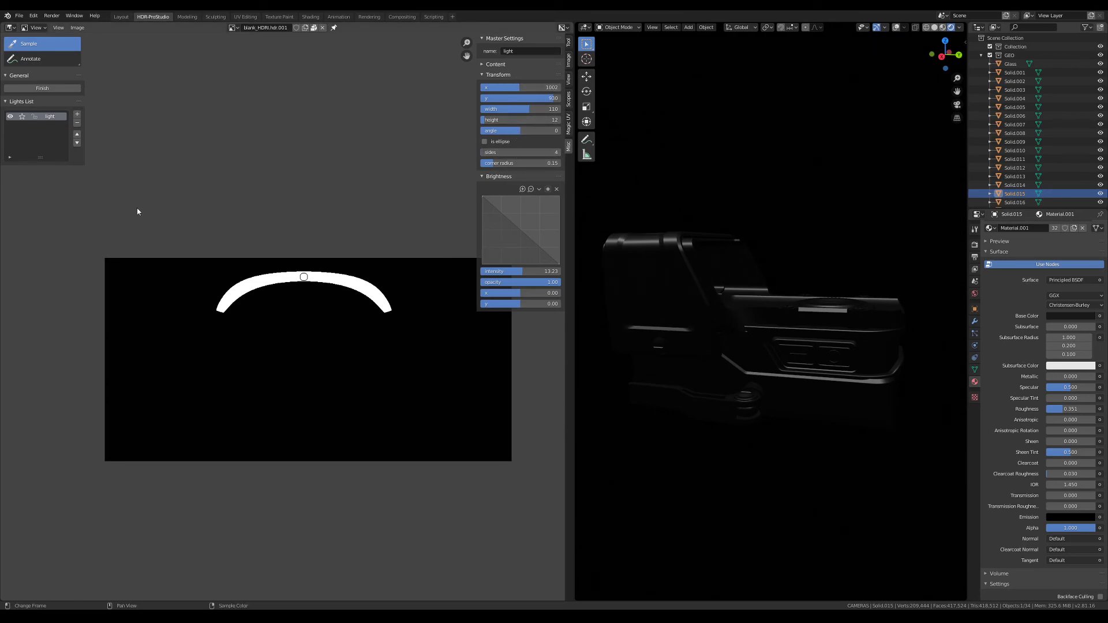
Add a second light, lock the first one, and reposition the new light to about X 1331, Y 514
left_click(78, 116)
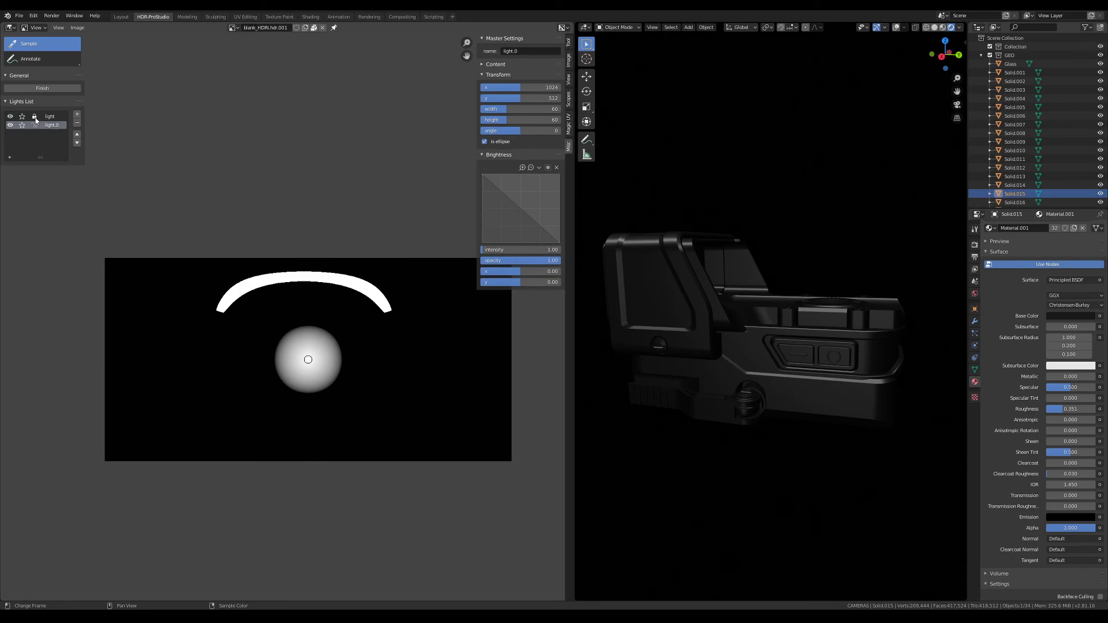
left_click_drag(312, 363, 262, 362)
mouse_move(681, 290)
middle_mouse_down()
mouse_move(657, 301)
mouse_move(691, 293)
middle_mouse_up()
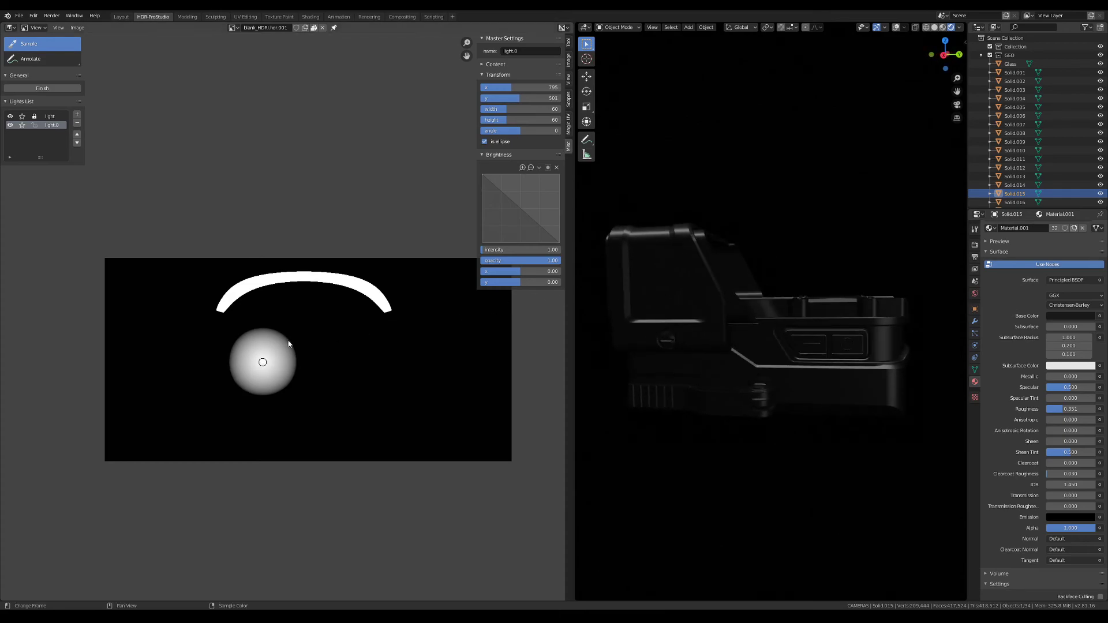
left_click_drag(268, 363, 379, 363)
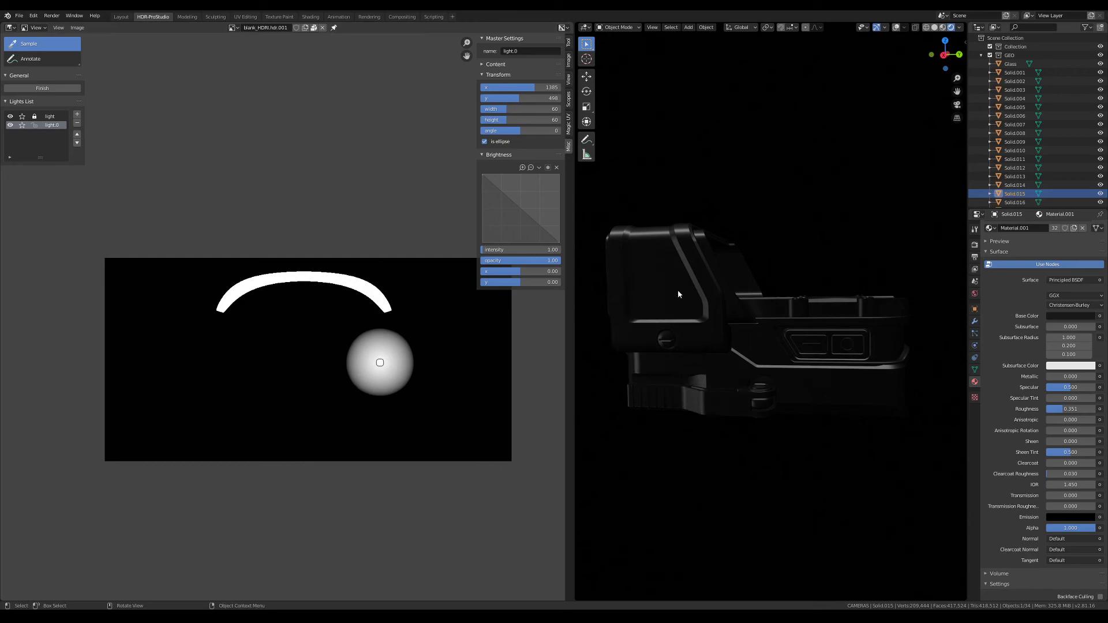
middle_click_drag(673, 291, 693, 294)
mouse_move(379, 364)
left_mouse_down()
mouse_move(351, 364)
mouse_move(370, 361)
left_mouse_up()
middle_click_drag(681, 289, 704, 262)
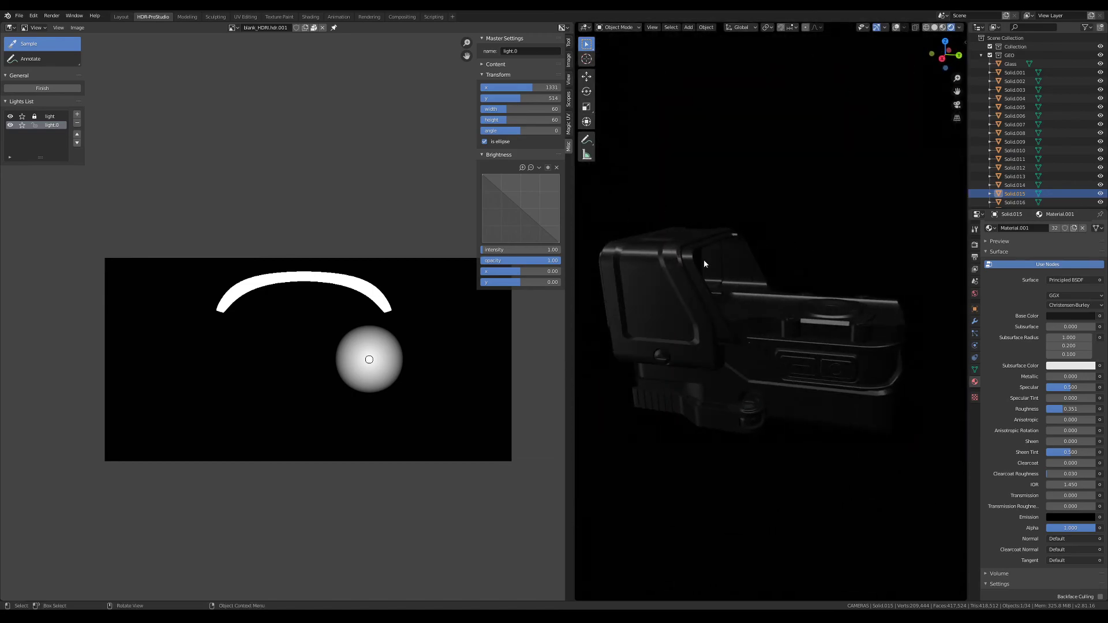
Set the second light's width and height to 25 and its intensity to 5
left_click(507, 109)
type("25")
key("Tab")
type("25")
key("Tab")
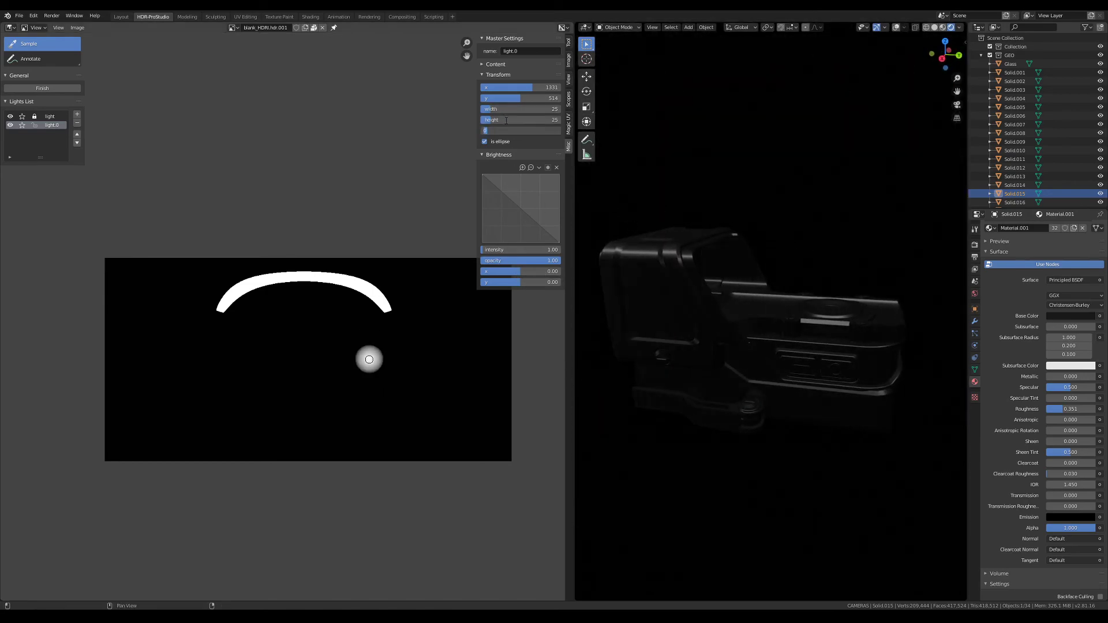
key("Return")
left_click(506, 250)
left_click(515, 261)
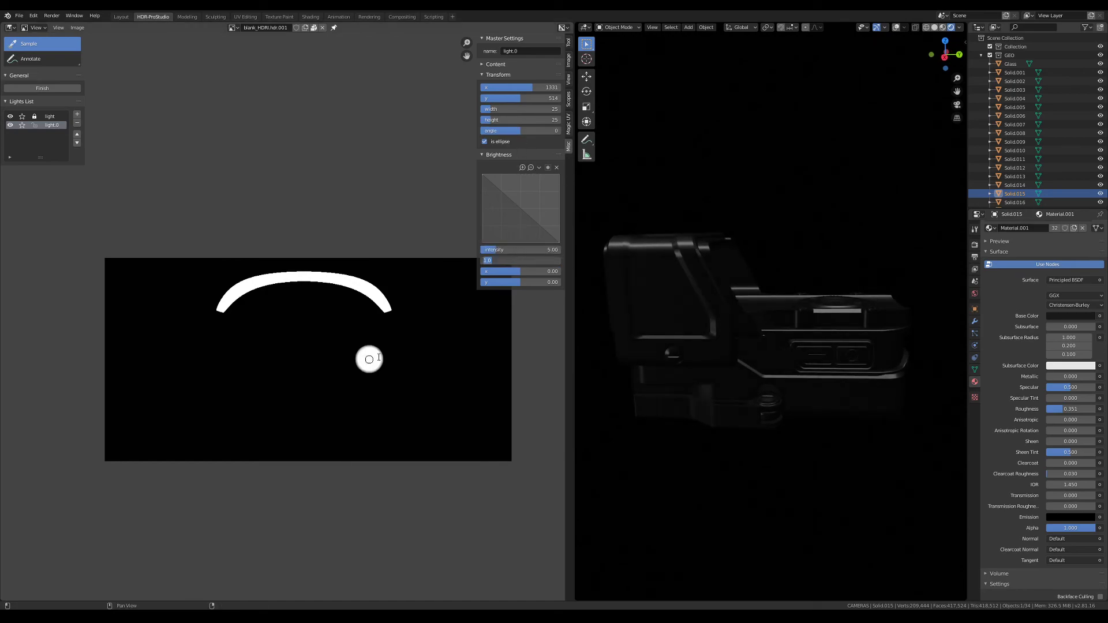
key("Return")
Move the second light across the image to about X 1191, Y 477, checking how it lights the side of the sight
left_click(338, 356)
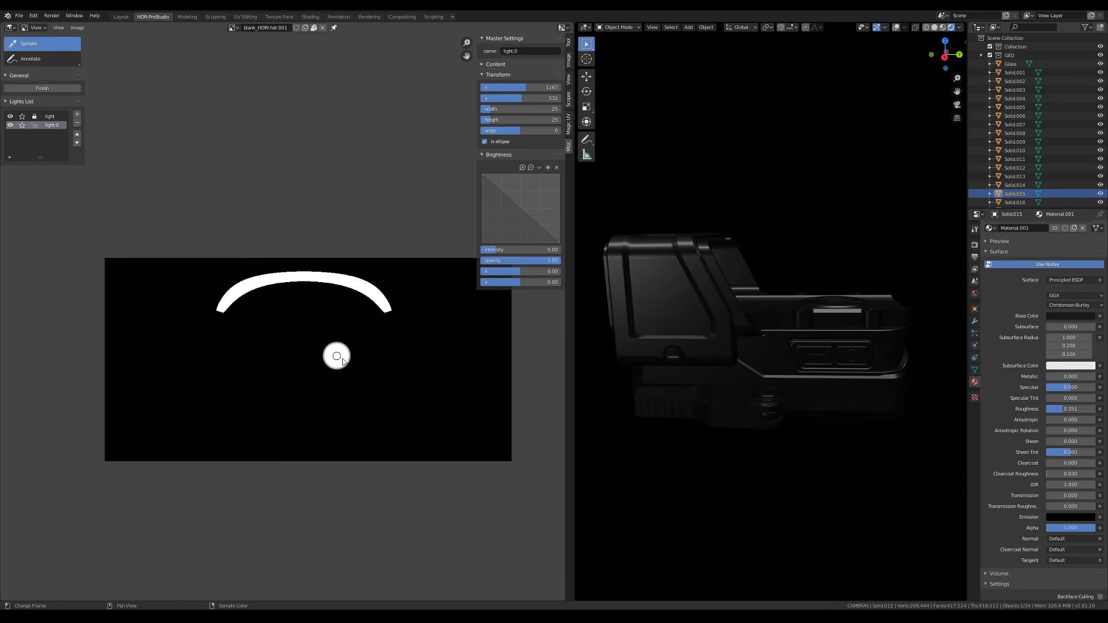
left_click(317, 359)
left_click(293, 365)
left_click(312, 361)
left_click(305, 354)
left_click(307, 360)
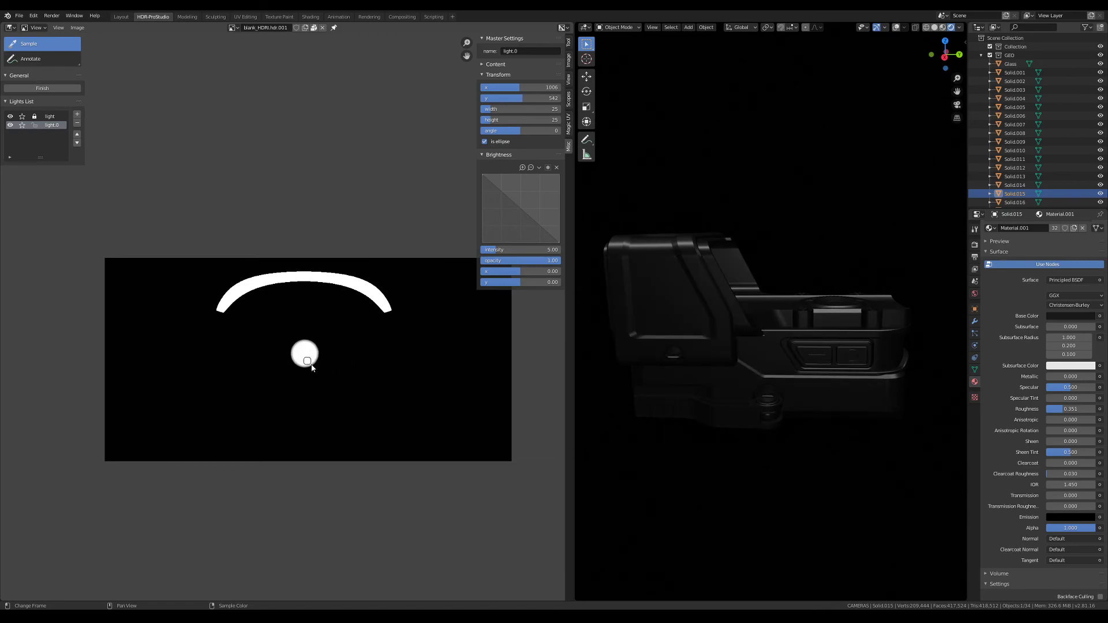
left_click(310, 364)
left_click(314, 370)
left_click(314, 370)
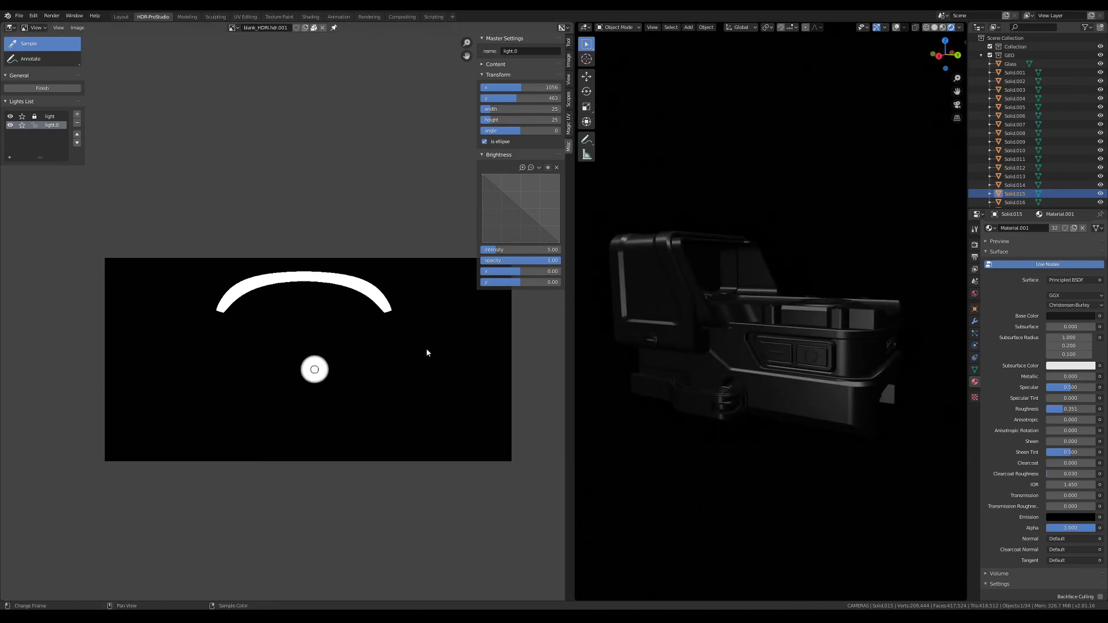
left_click(338, 369)
left_click(351, 368)
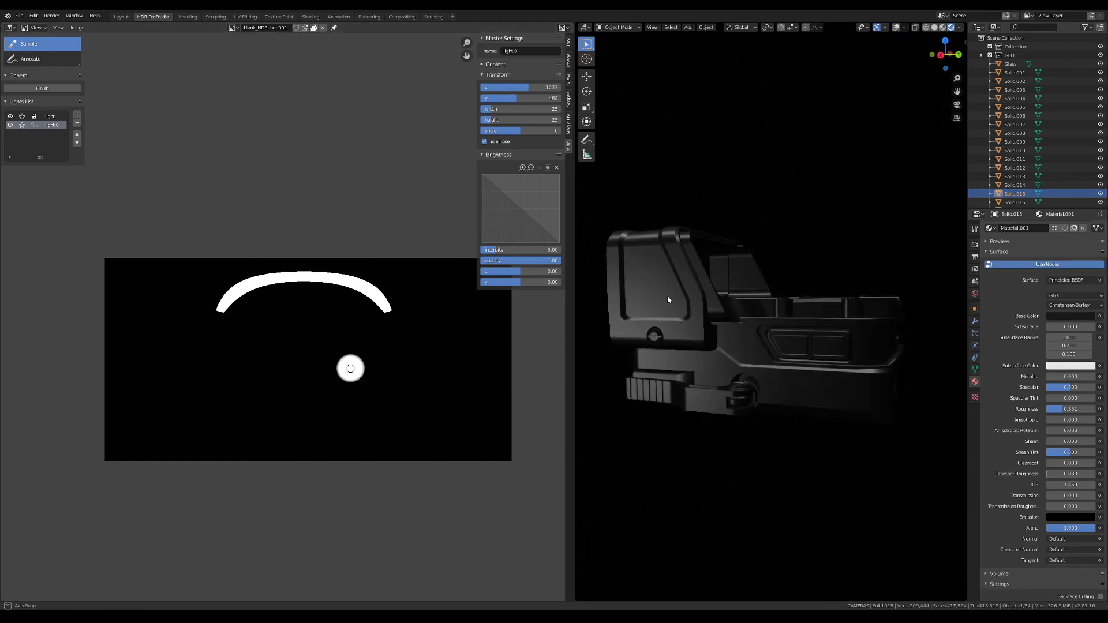
left_click(341, 367)
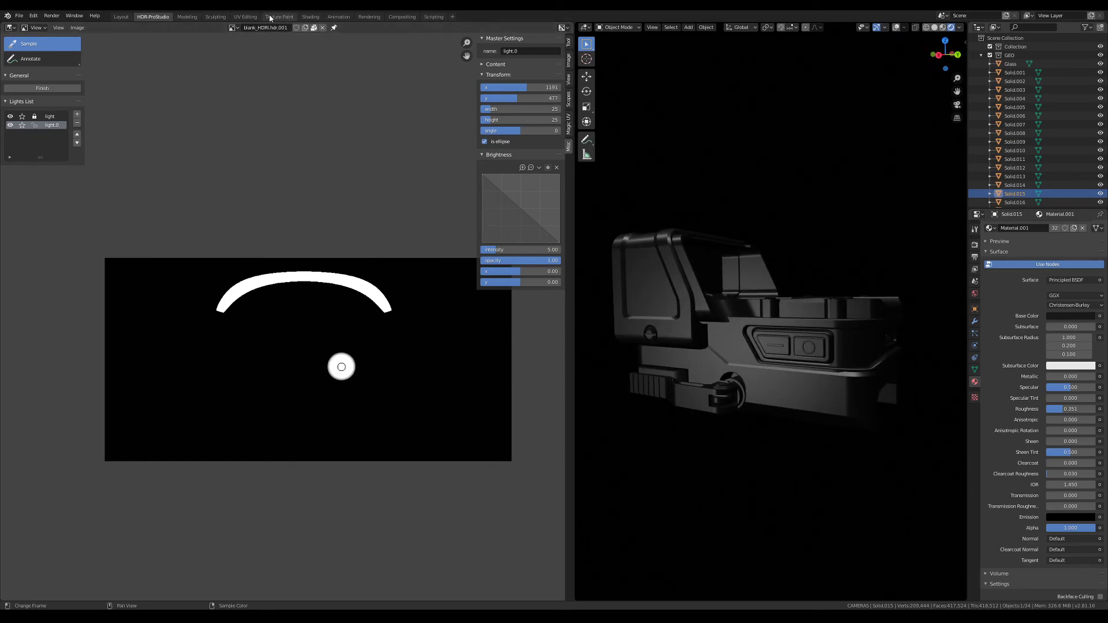
mouse_move(714, 269)
middle_mouse_down()
mouse_move(759, 275)
mouse_move(695, 276)
mouse_move(710, 263)
middle_mouse_up()
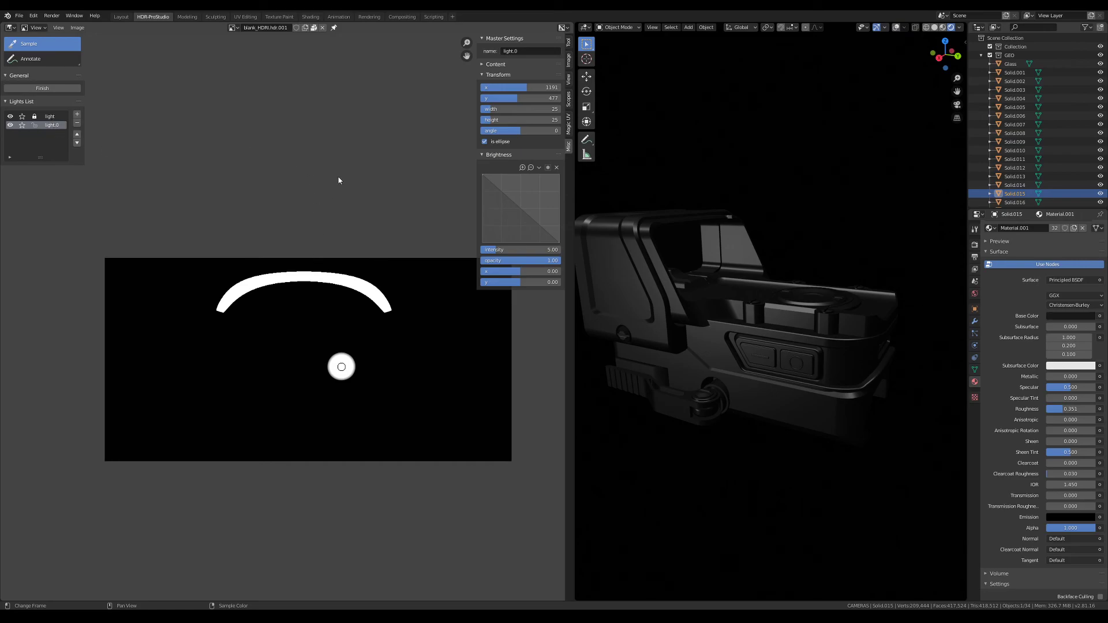
Add a third light and move it to the upper-left corner of the HDRI image, at X 0 and about Y 1000
left_click(77, 113)
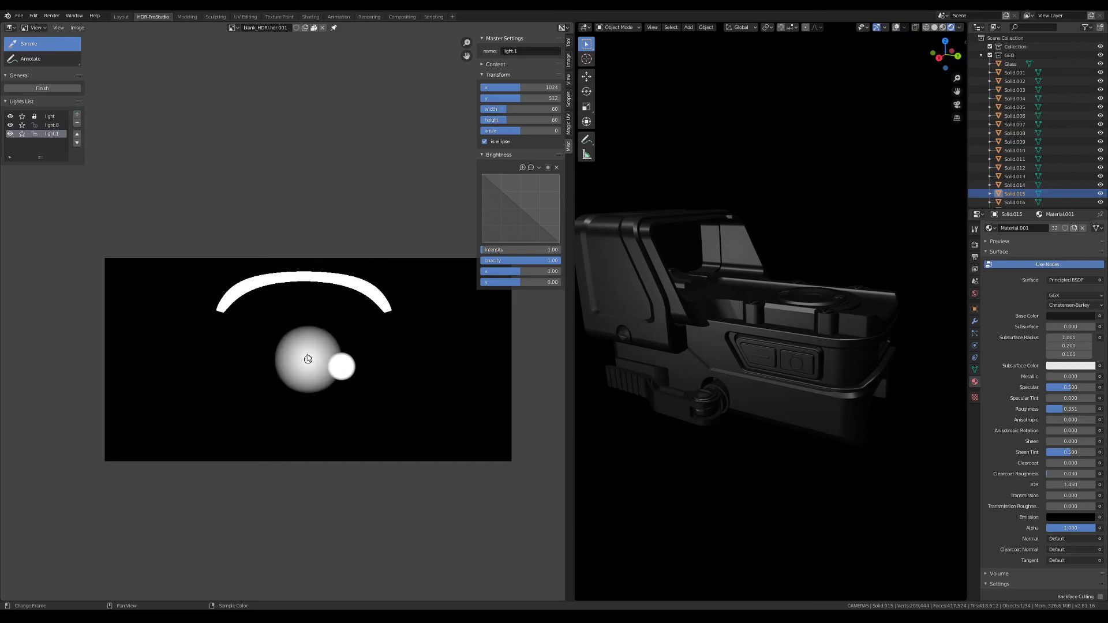
left_click_drag(258, 339, 106, 295)
middle_click_drag(652, 252, 688, 243)
left_click_drag(105, 295, 105, 263)
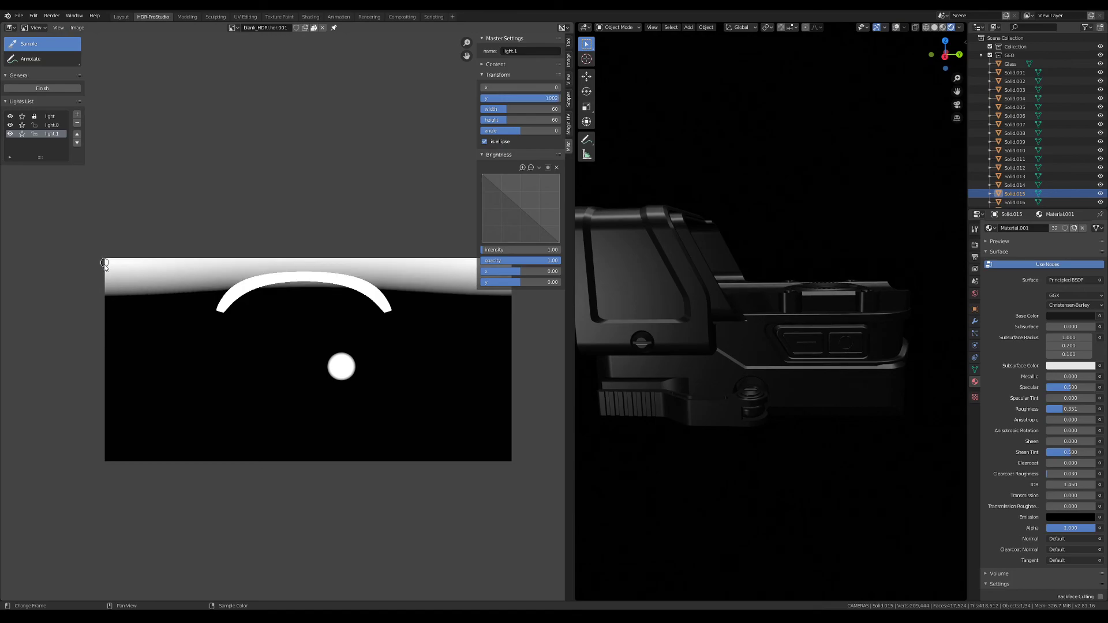
middle_click_drag(677, 263, 655, 269)
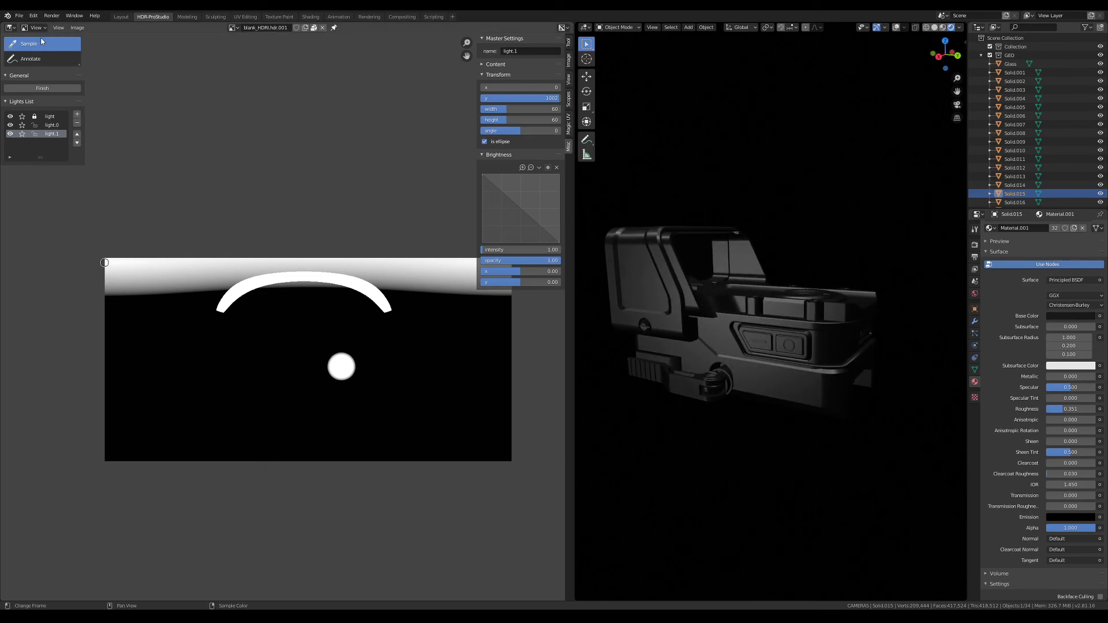
Turn off the third light's ellipse shape and check its effect on the sight
left_click(75, 26)
left_click(484, 142)
left_click(484, 143)
left_click(484, 143)
middle_click_drag(690, 277, 742, 250)
scroll(699, 301, "down", 5)
middle_click_drag(690, 304, 785, 243)
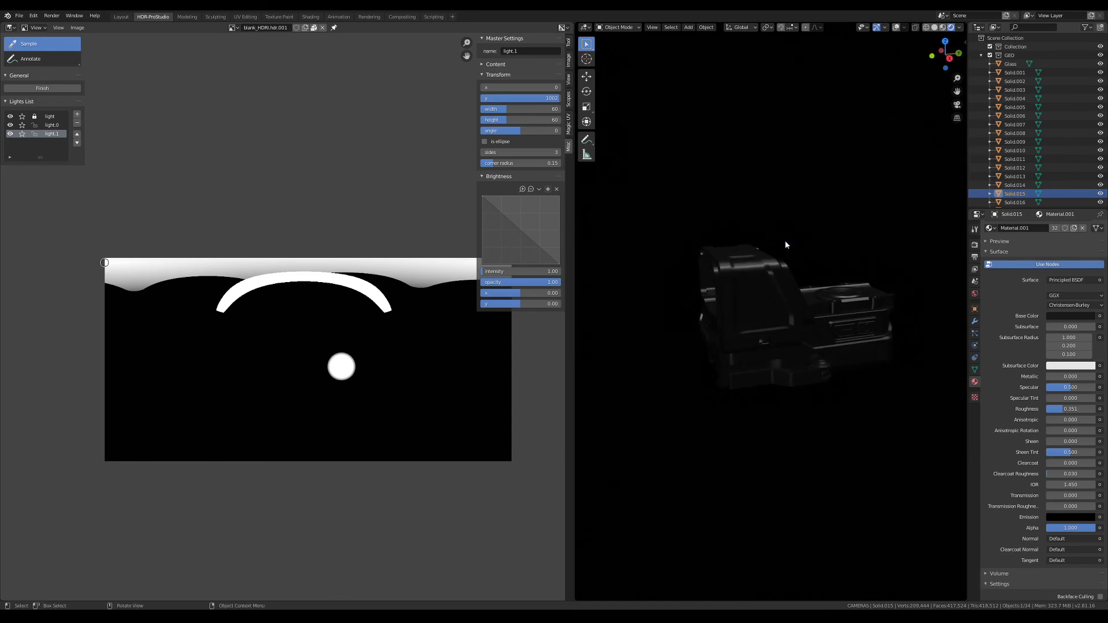
Change the render engine to Cycles and preview the sight in the rendered viewport
key("z")
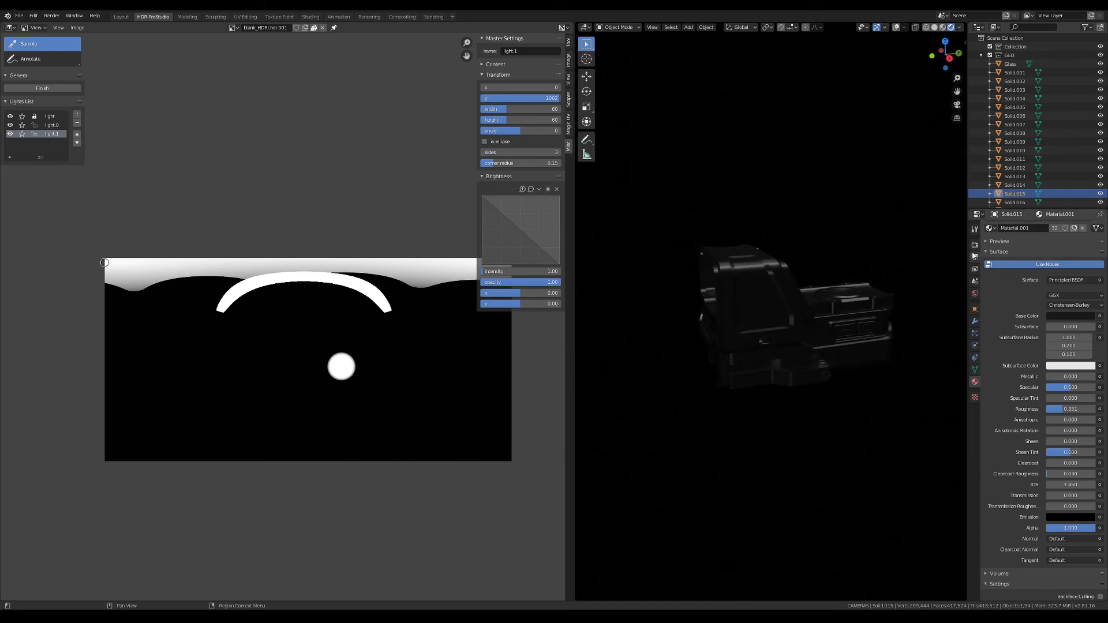
left_click(975, 244)
left_click(1073, 227)
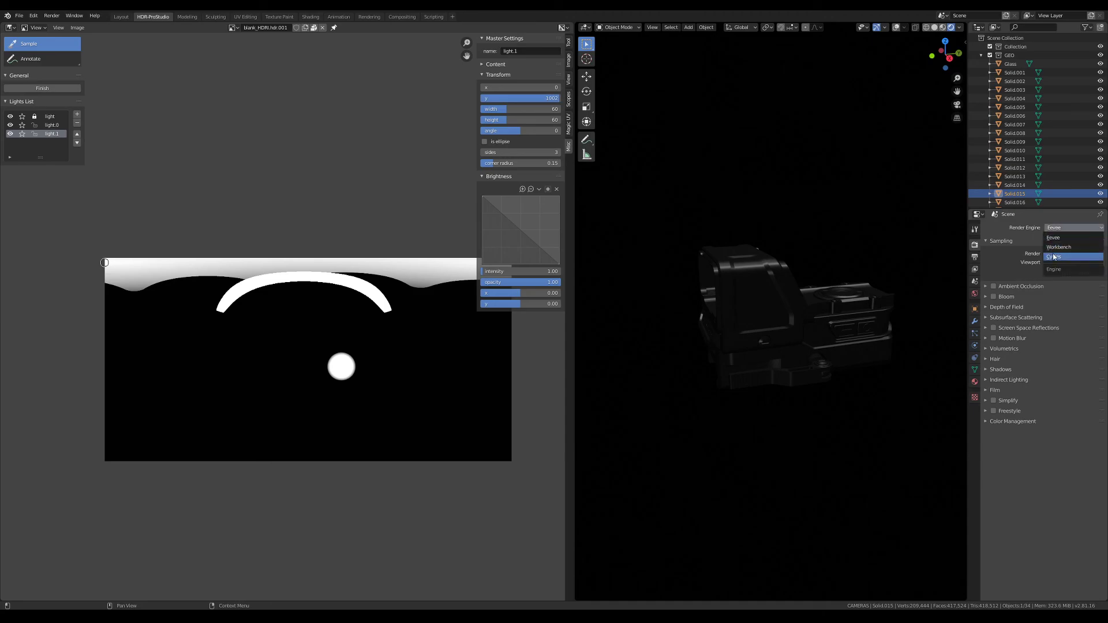
left_click(1070, 256)
mouse_move(774, 306)
middle_mouse_down()
mouse_move(763, 274)
mouse_move(749, 283)
mouse_move(756, 265)
mouse_move(761, 280)
middle_mouse_up()
scroll(760, 286, "down", 1)
middle_click_drag(808, 325, 823, 267)
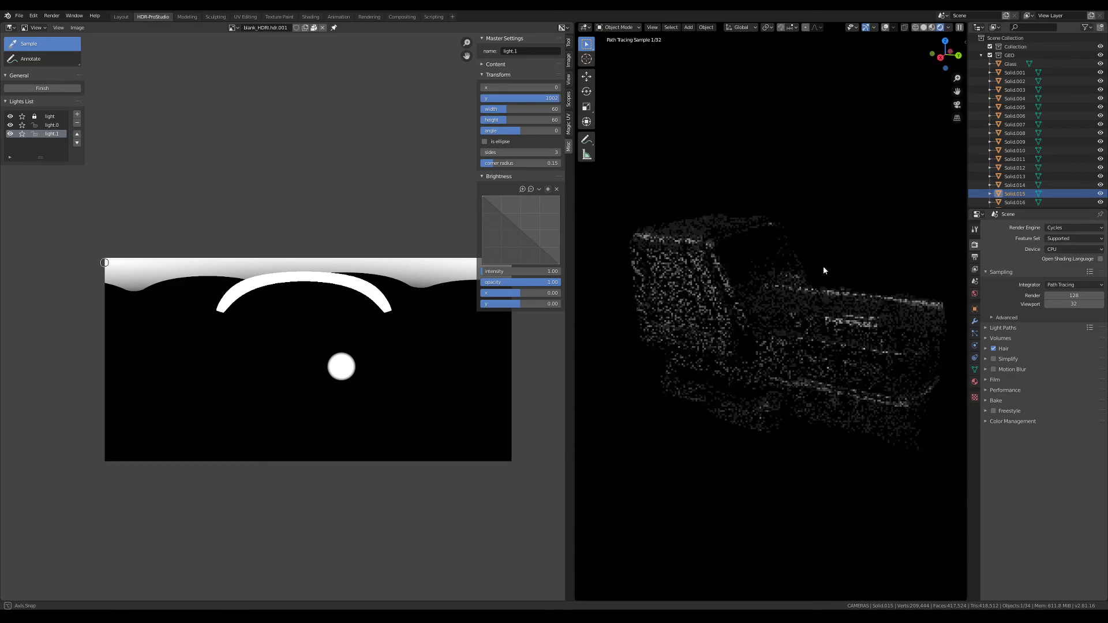
Collapse the GEO collection and enable the transparent film option for the render
left_click(981, 56)
mouse_move(849, 231)
middle_mouse_down()
mouse_move(684, 167)
mouse_move(823, 225)
middle_mouse_up()
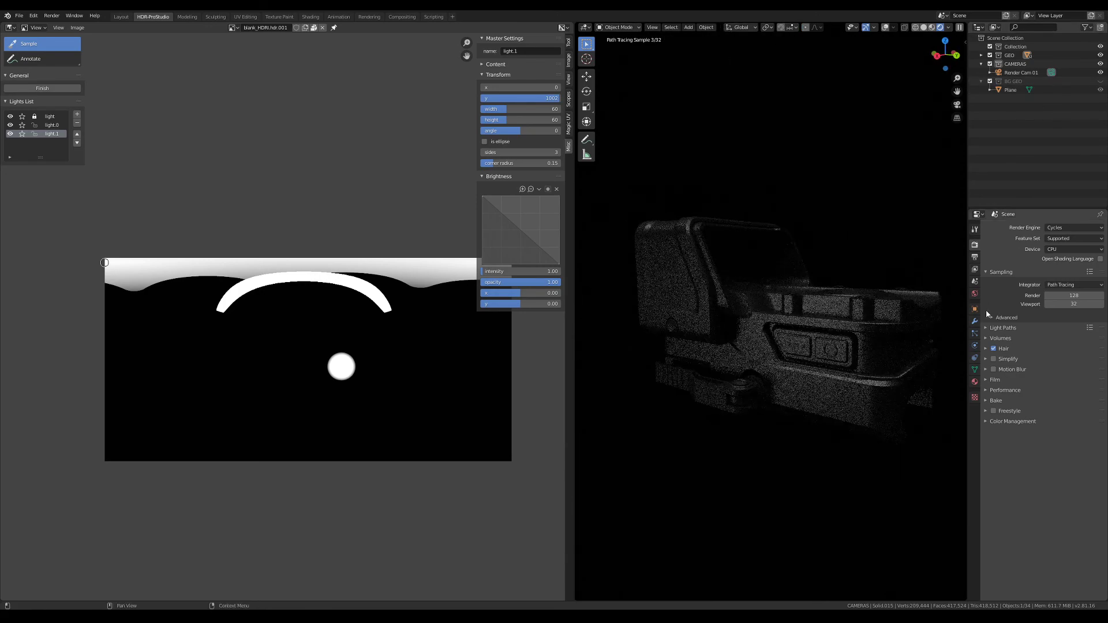
left_click(987, 380)
left_click(1000, 442)
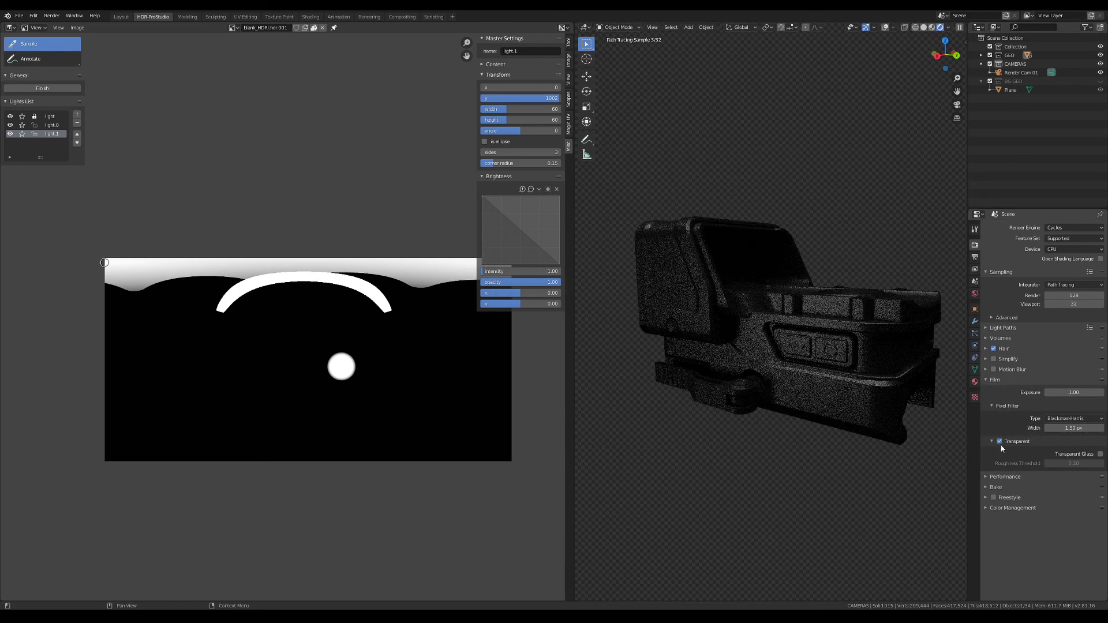
Show the BG GEO collection so the backdrop plane is rendered with the sight
left_click(1100, 82)
mouse_move(750, 272)
middle_mouse_down()
mouse_move(719, 279)
mouse_move(779, 281)
mouse_move(766, 279)
mouse_move(753, 311)
middle_mouse_up()
mouse_move(743, 269)
middle_mouse_down()
mouse_move(740, 301)
mouse_move(741, 265)
middle_mouse_up()
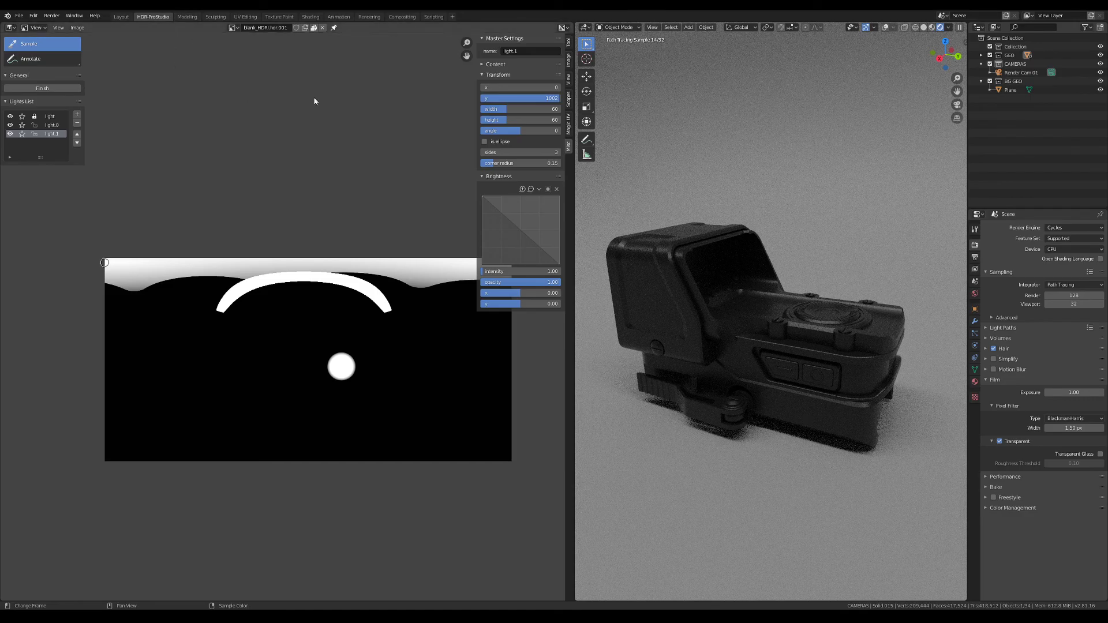
Examine the lit sight from different angles in the Modeling workspace and return to HDR-ProStudio
left_click(187, 17)
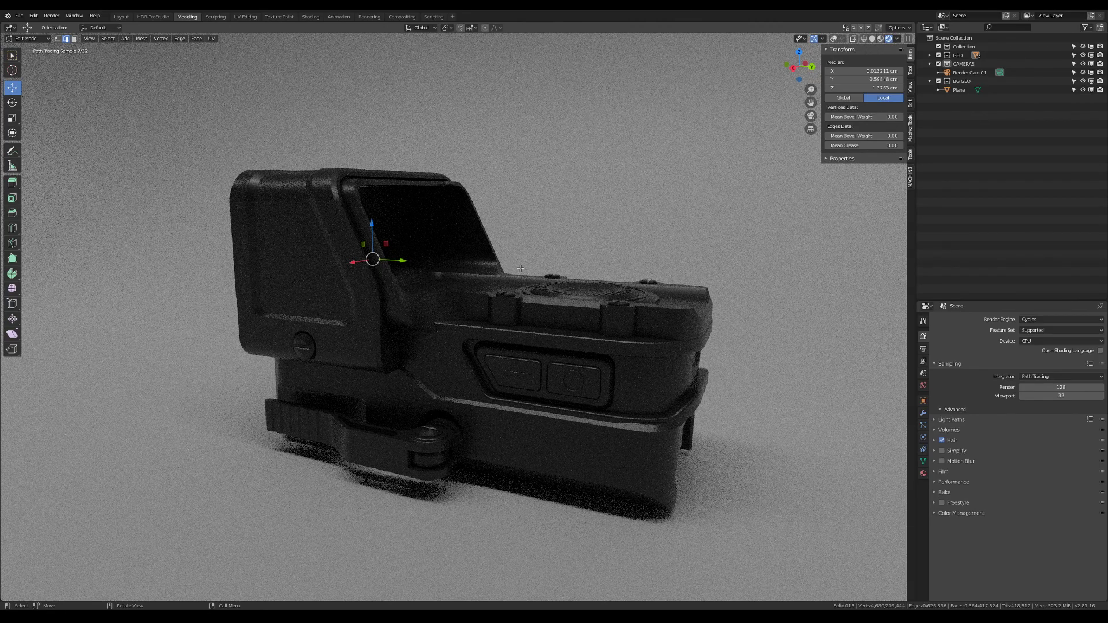
middle_click_drag(520, 266, 506, 277)
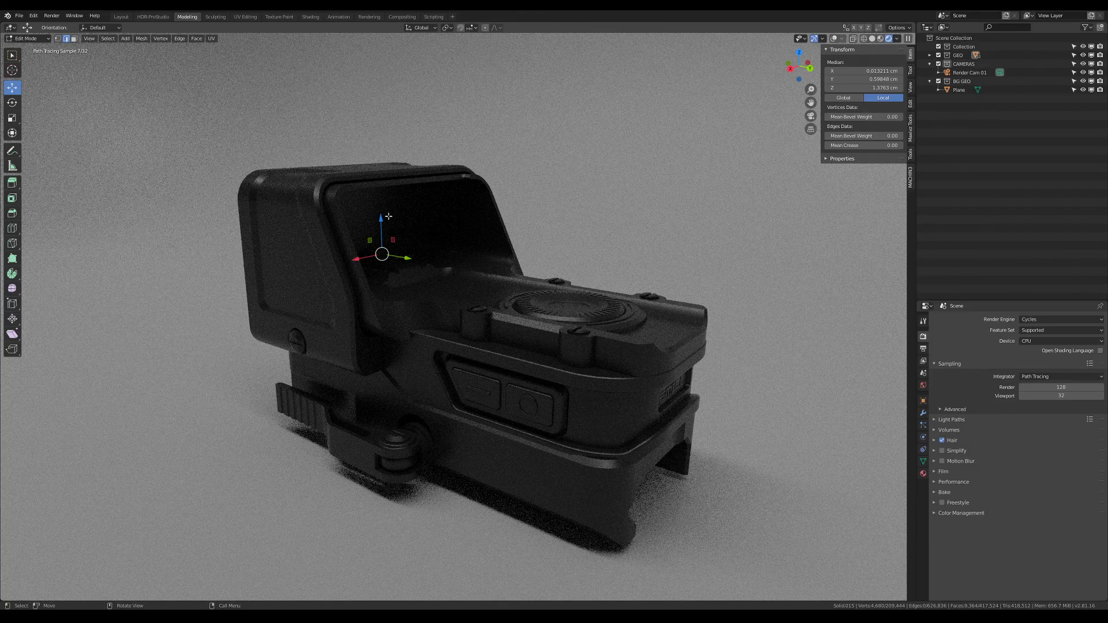
middle_click_drag(406, 243, 483, 224)
left_click(153, 17)
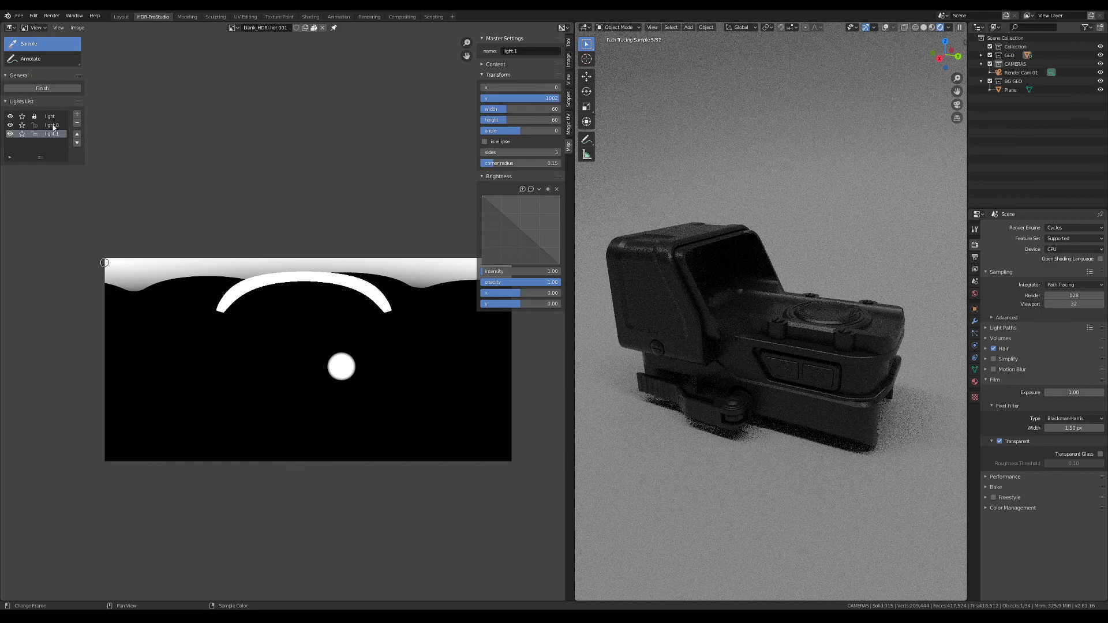
Unlock the first strip light and raise its intensity to 40 after trying 20
left_click(53, 125)
left_click(51, 117)
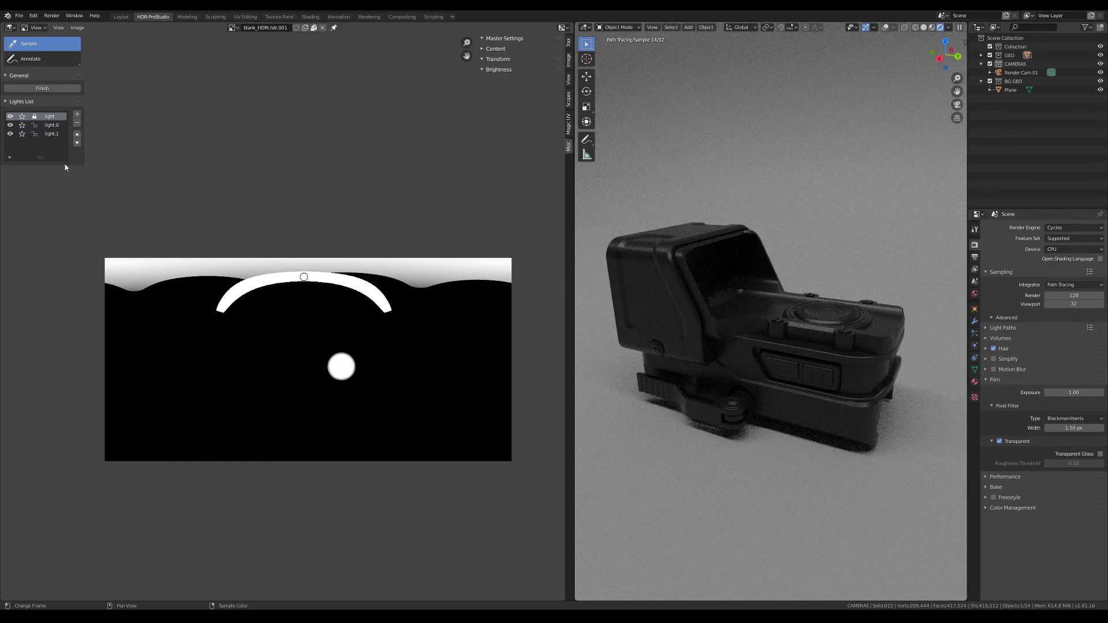
left_click(521, 272)
type("20")
key("Return")
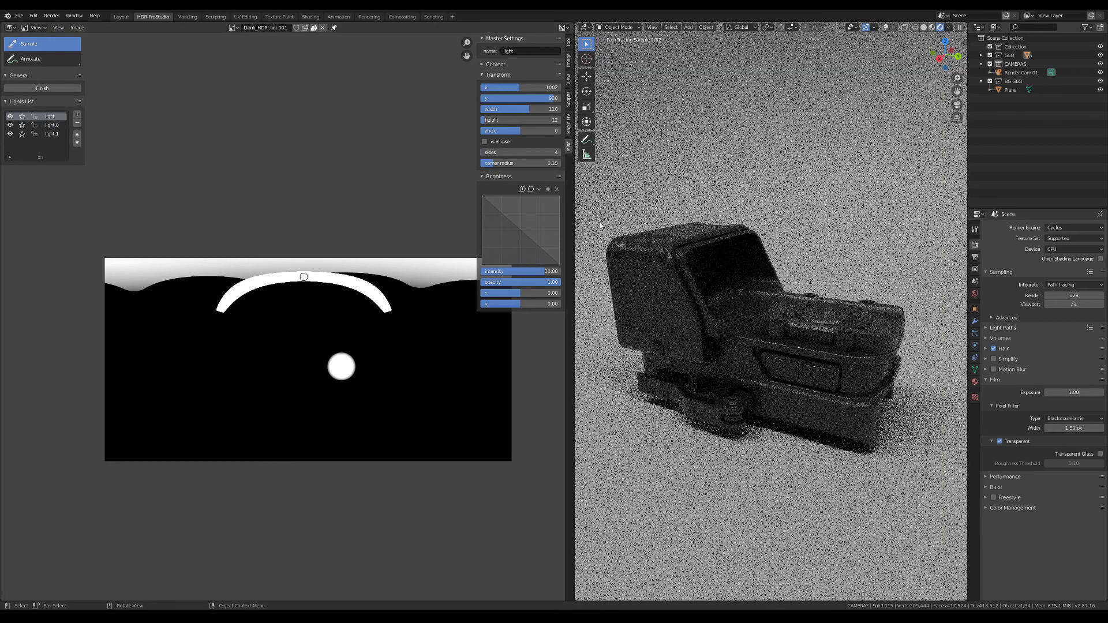
left_click(529, 272)
type("40")
key("Return")
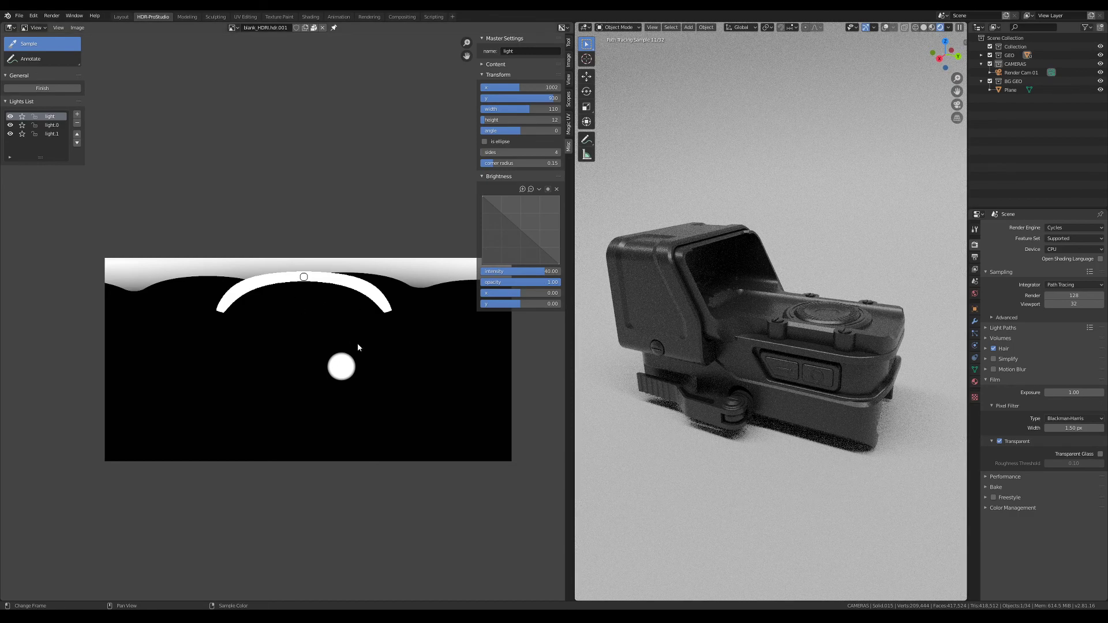
Select the backdrop plane and switch to the Modeling workspace with the sight in view
left_click(732, 186)
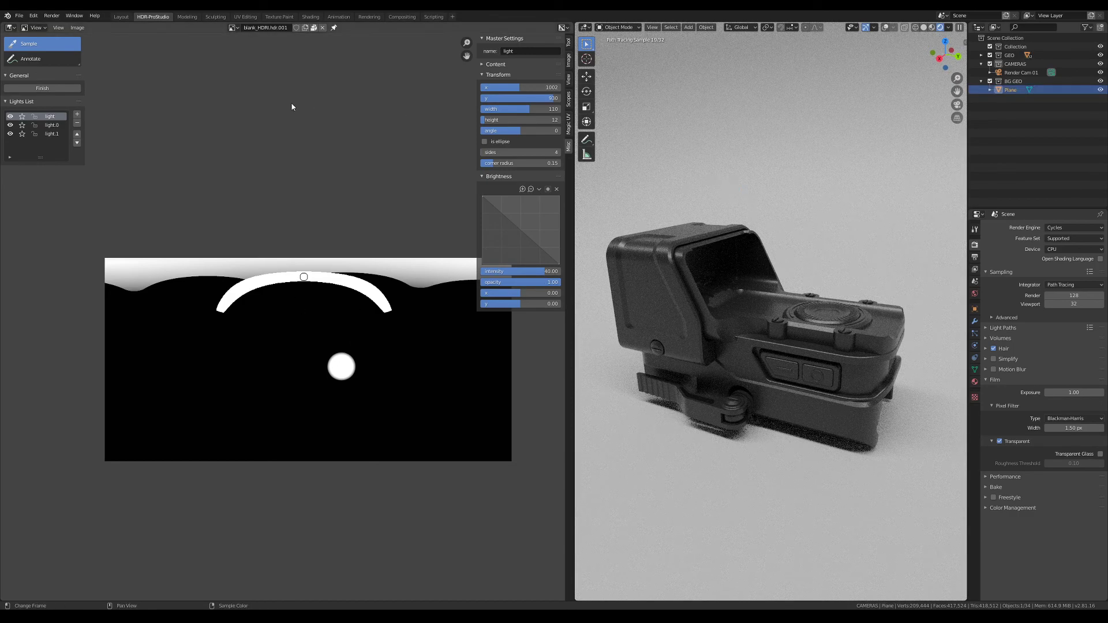
key("ctrl+Page_Down")
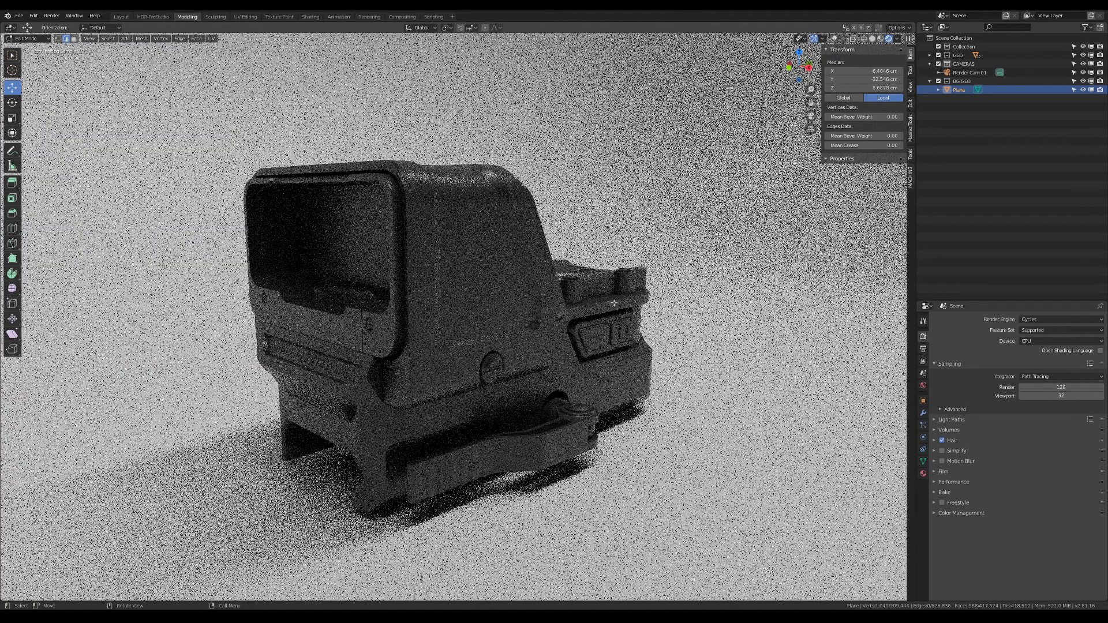
middle_click_drag(613, 303, 524, 304)
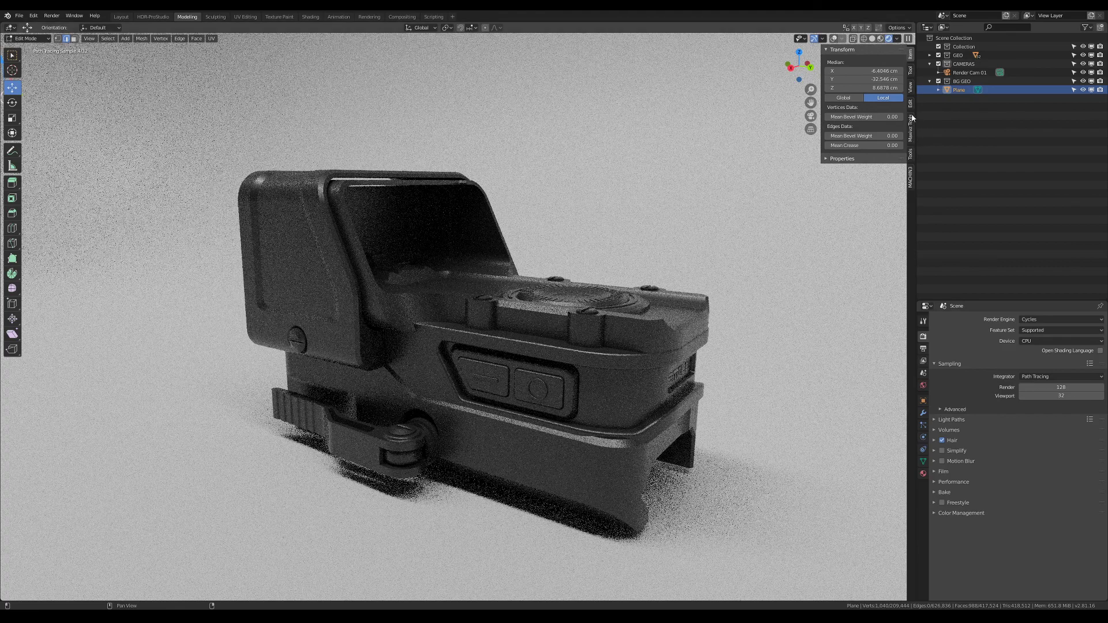
Set the 3D viewport's focal length to 65 mm
left_click(911, 70)
left_click(910, 142)
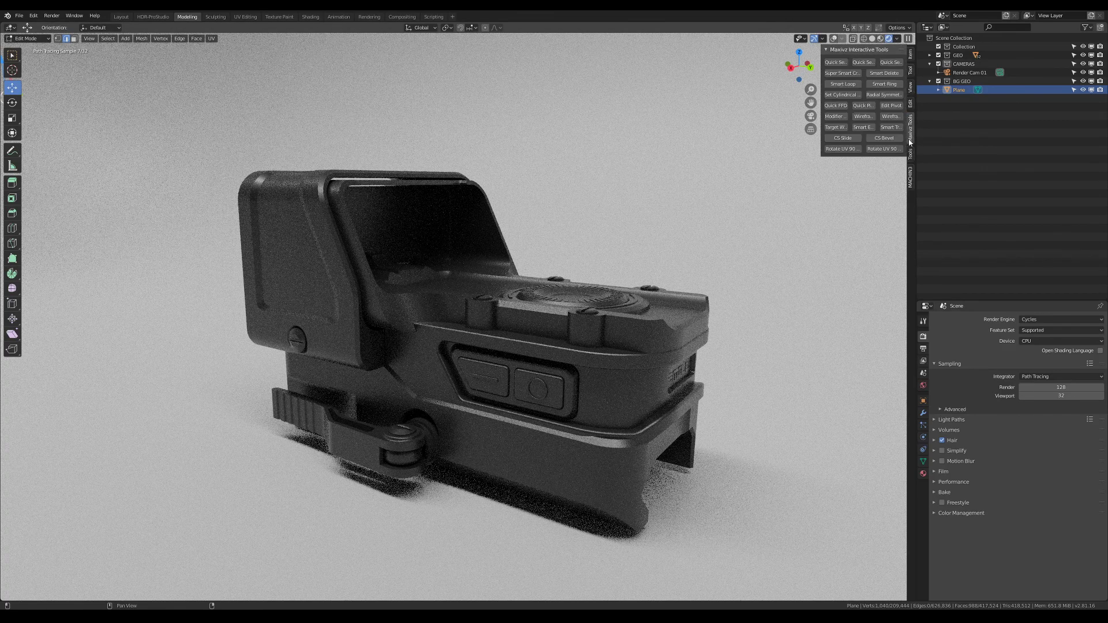
left_click(910, 105)
left_click(911, 87)
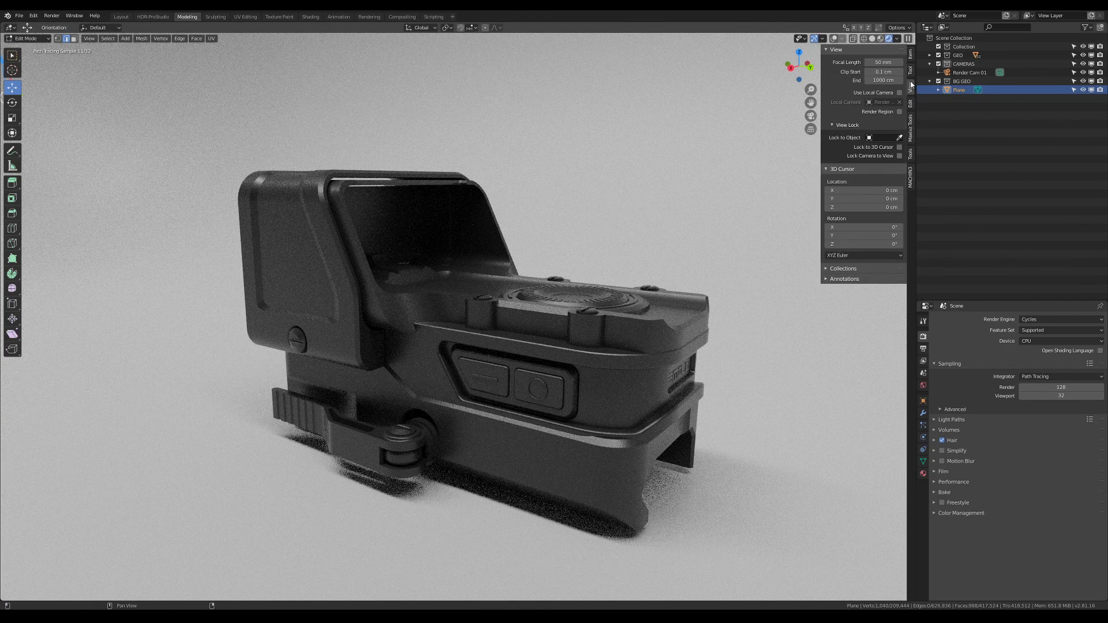
left_click(883, 62)
type("65")
key("Return")
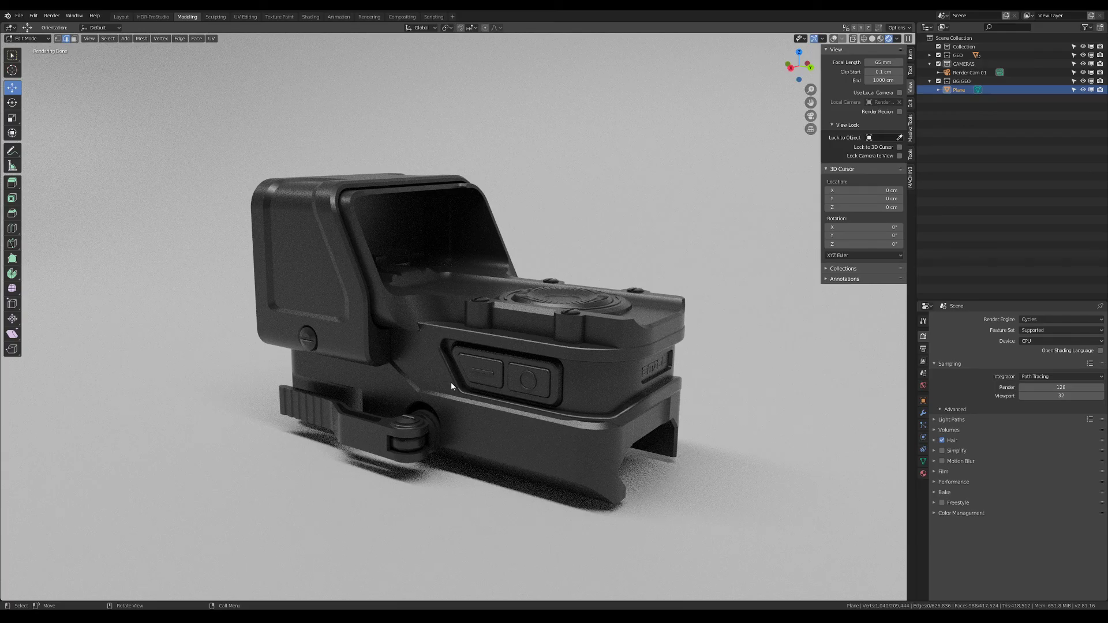
Examine the lighting and shadows on the sight from the front, side and above
middle_click_drag(451, 382, 591, 394)
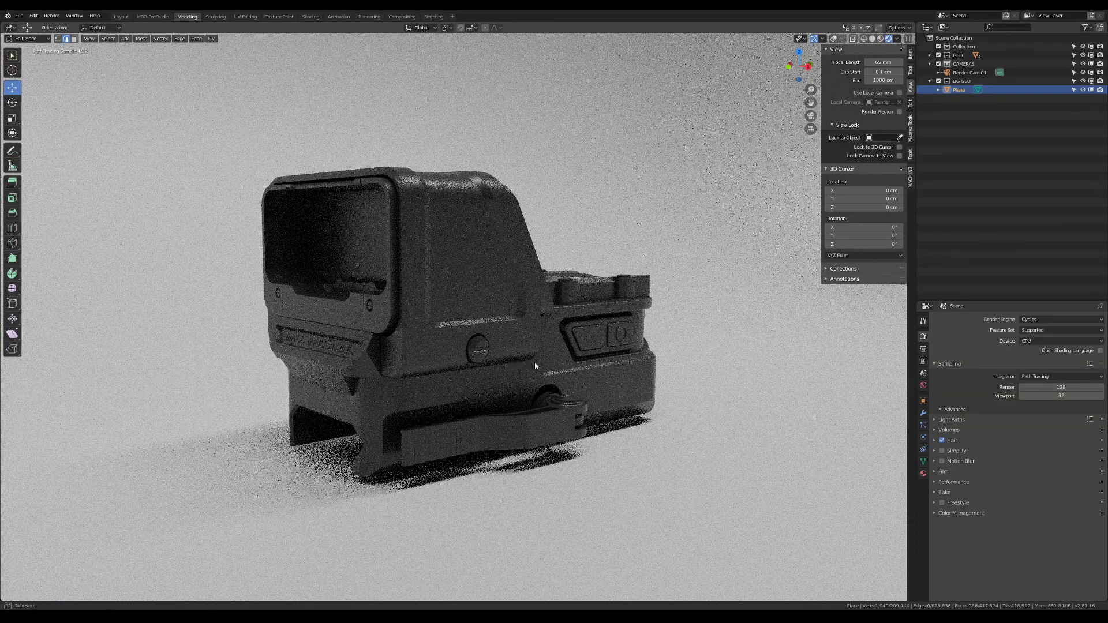
middle_click_drag(535, 366, 606, 312)
middle_click_drag(608, 313, 585, 338)
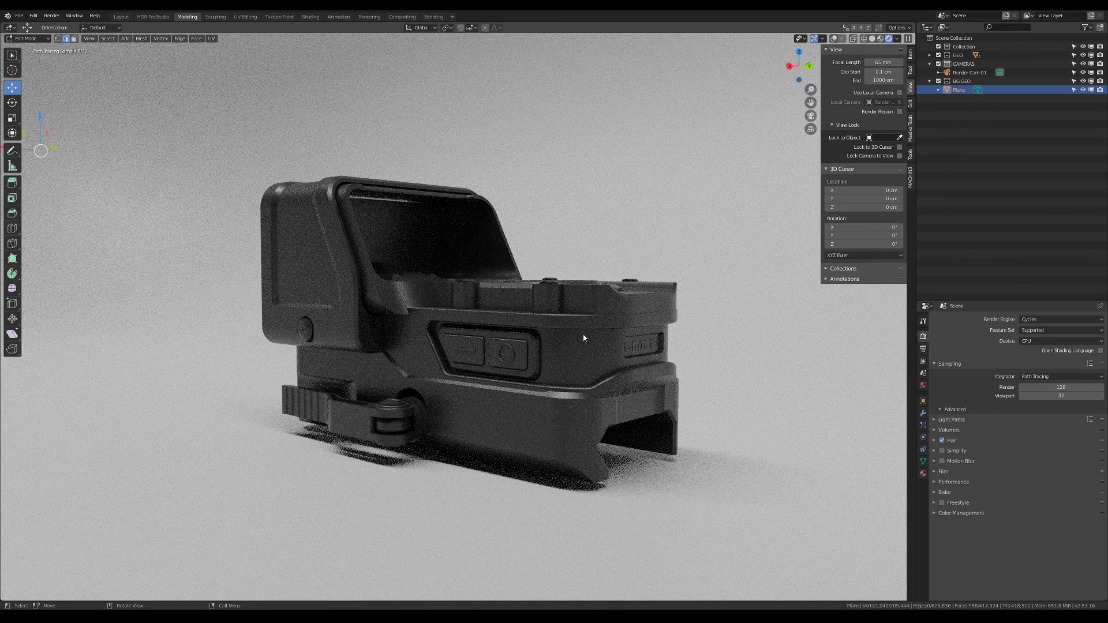
middle_click_drag(570, 364, 567, 278)
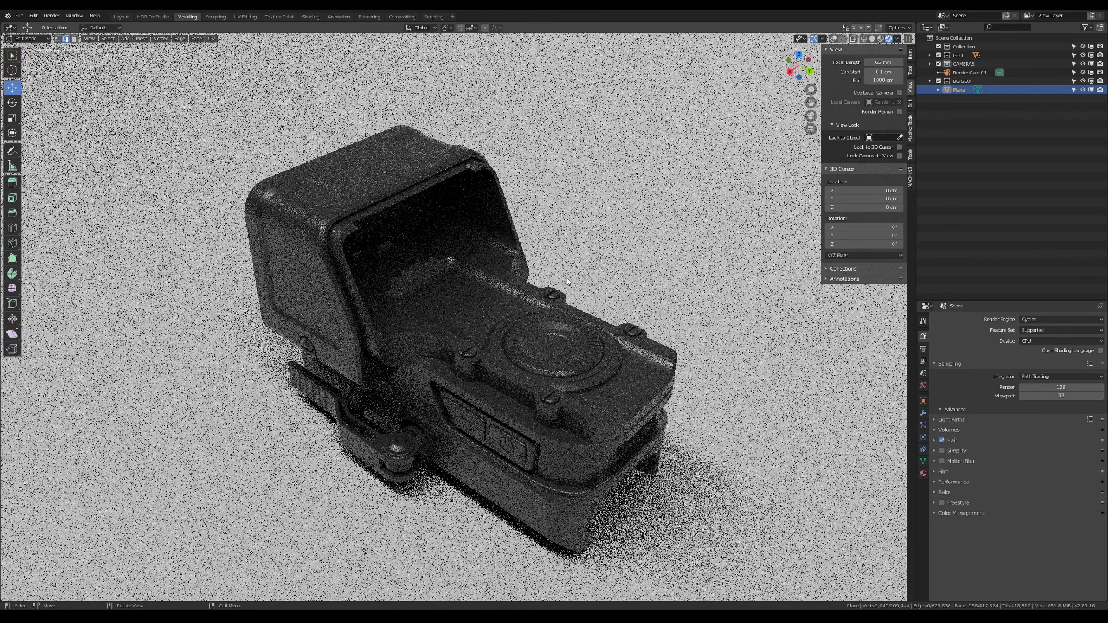